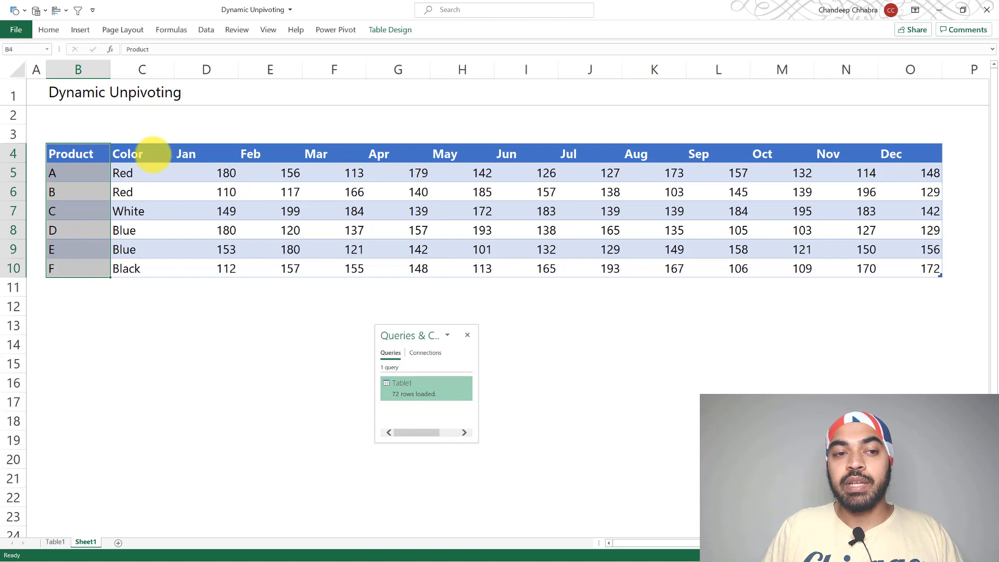
- Compare the Product and Color columns of the source table with the unpivoted Product, Color, Month and Value columns on the Table1 sheet
drag(146, 161, 148, 270)
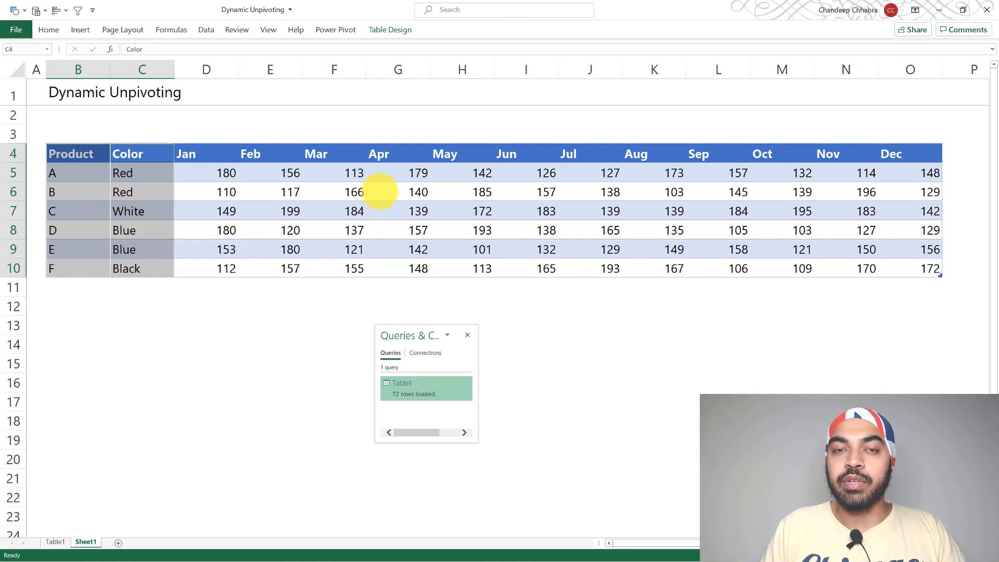
click(213, 211)
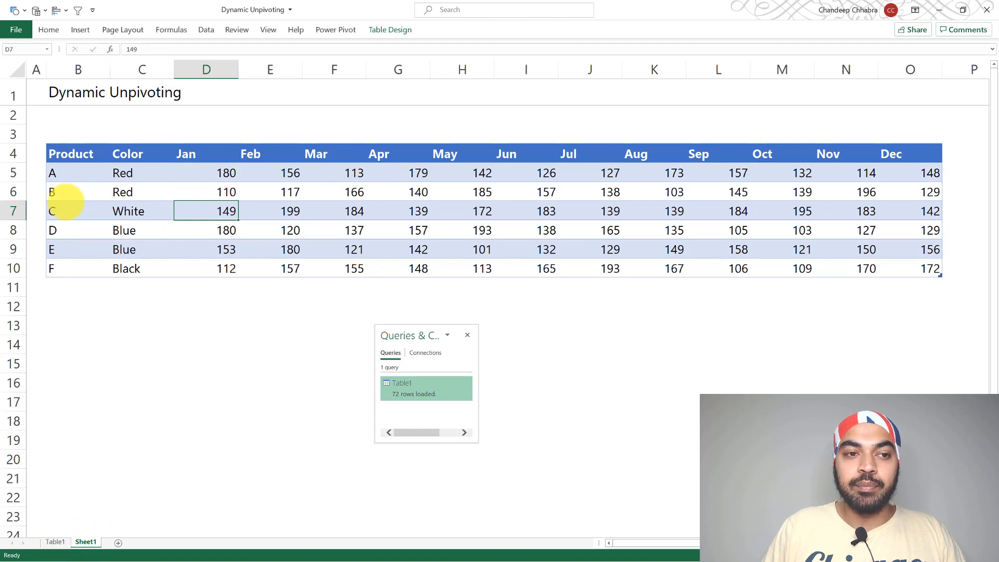
drag(68, 153, 68, 249)
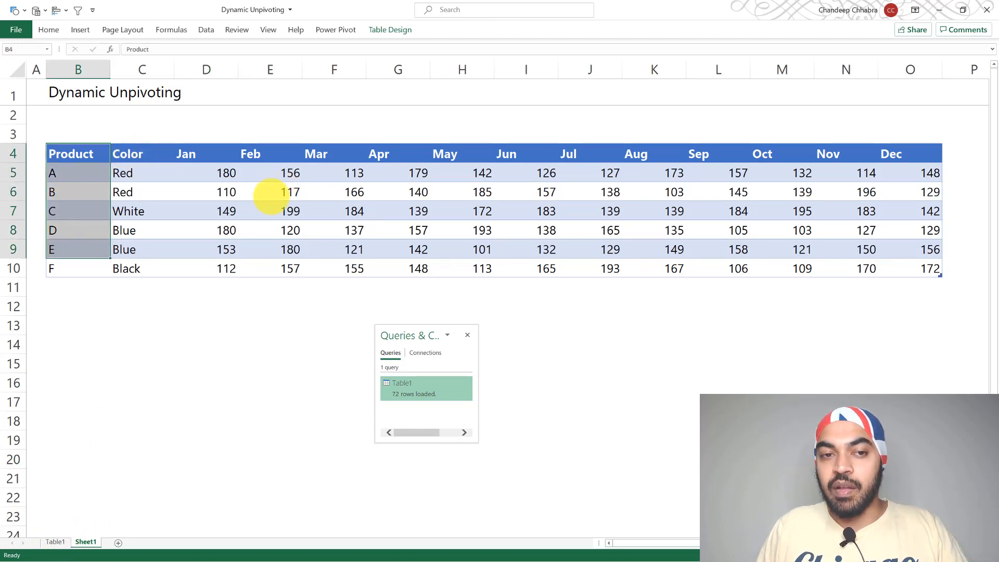
click(55, 542)
click(159, 214)
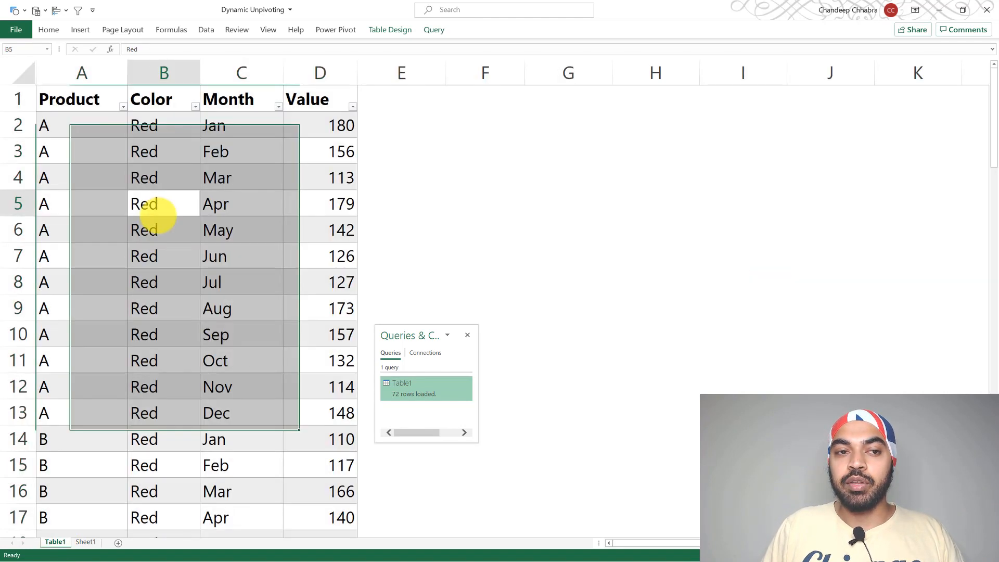
drag(97, 104, 99, 229)
drag(166, 102, 159, 250)
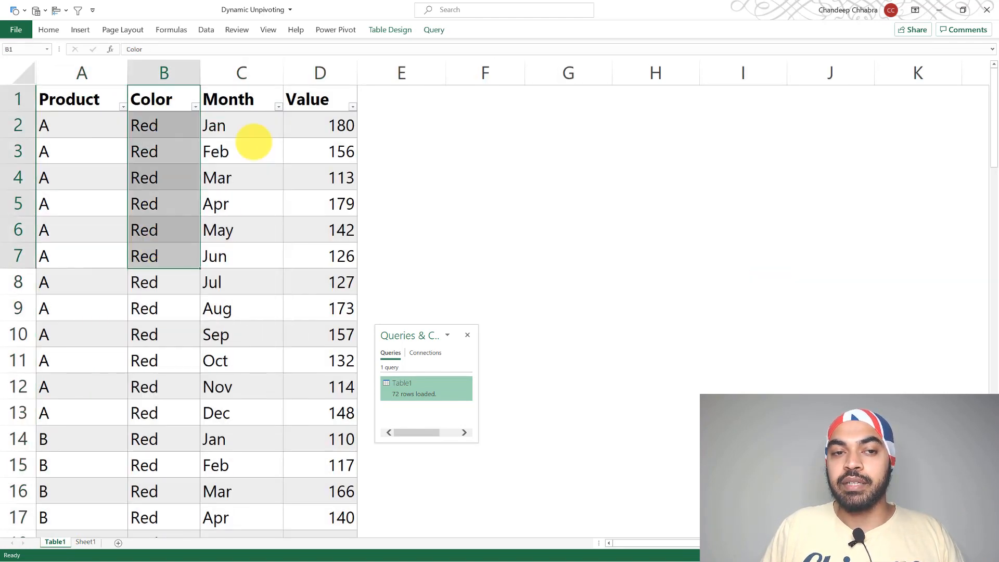
drag(250, 132, 245, 274)
drag(320, 151, 338, 310)
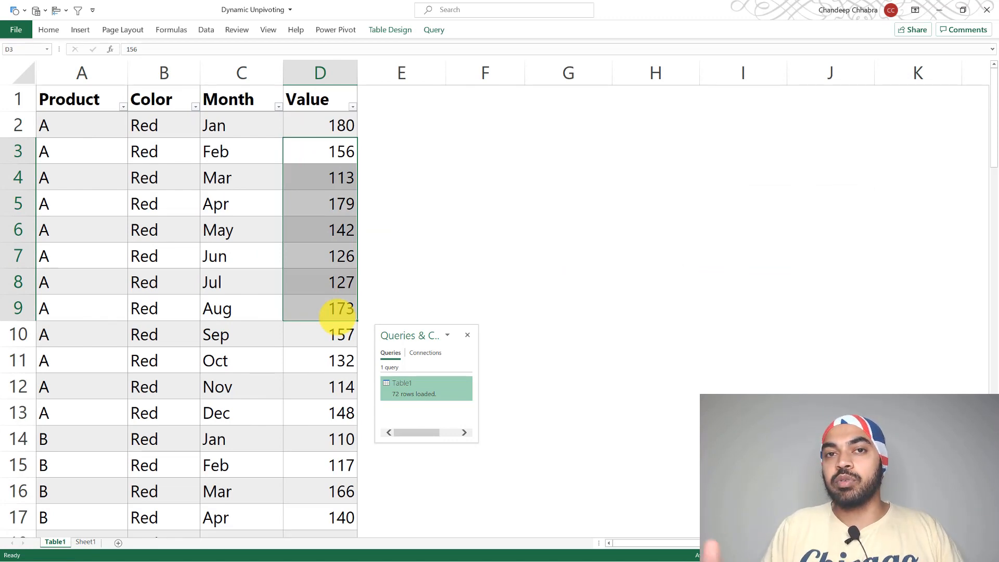
- Insert a column named Brand between Color and Jan in the source table on Sheet1
click(85, 541)
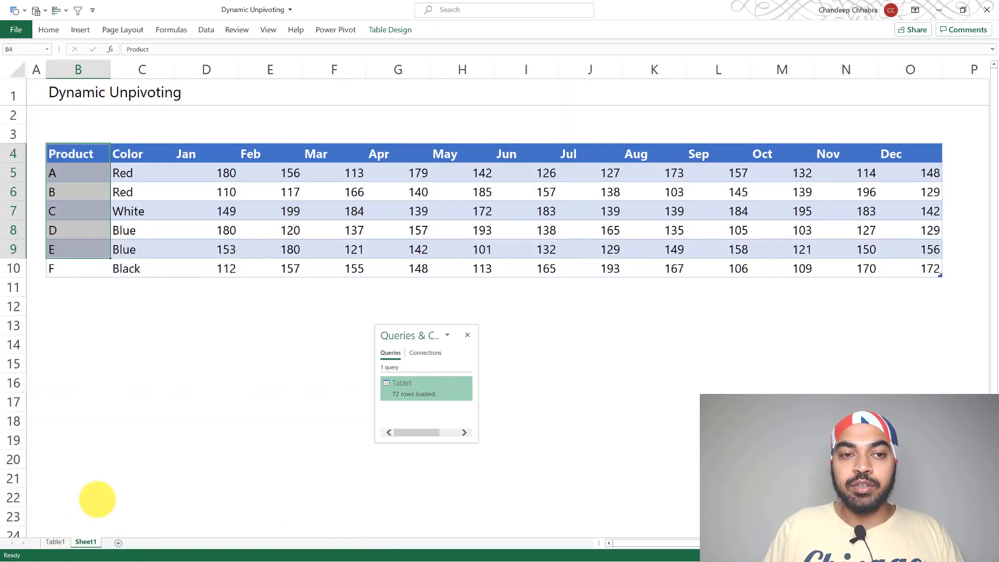
click(161, 157)
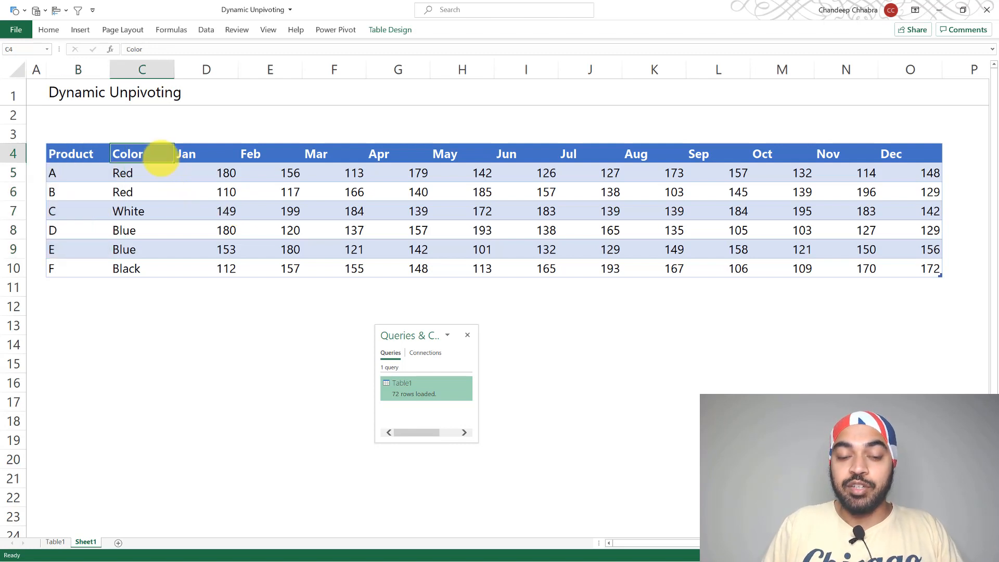
key(Right)
key(ctrl+shift+plus)
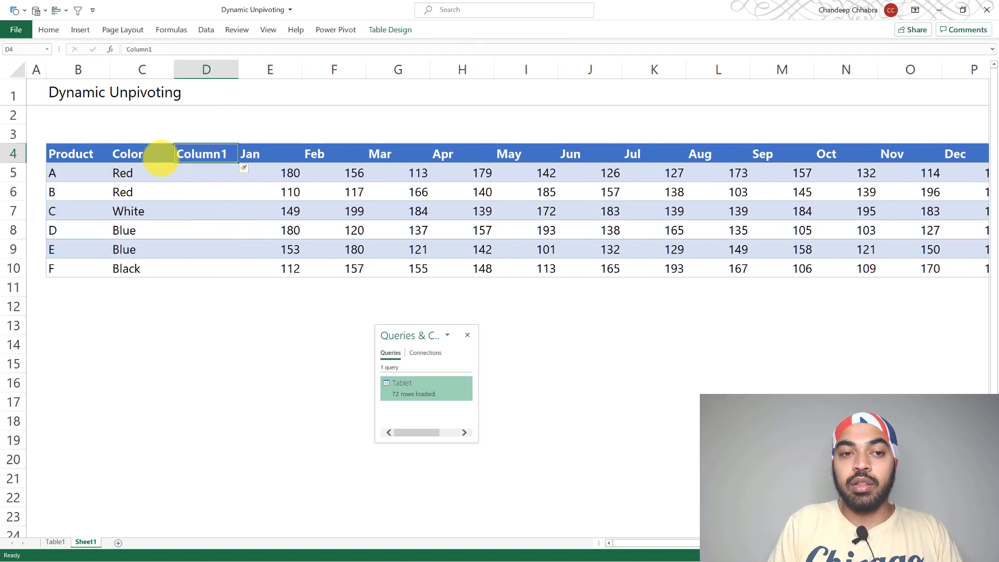
text(Brand)
key(Return)
- Fill every data row of the source table's Brand column with "Top"
key(Left)
key(ctrl+Down)
key(Right)
key(ctrl+shift+Up)
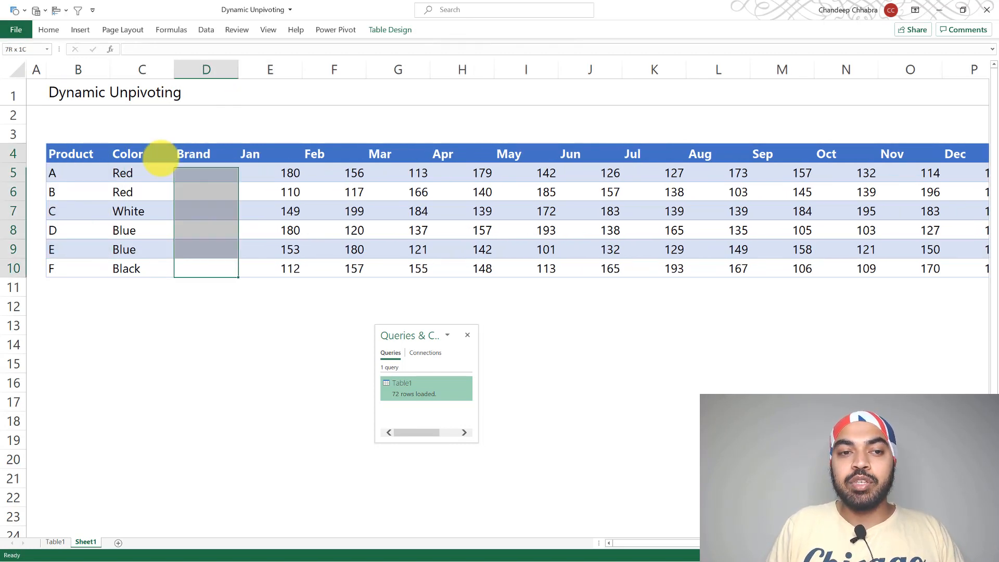
text(TOp)
key(ctrl+Return)
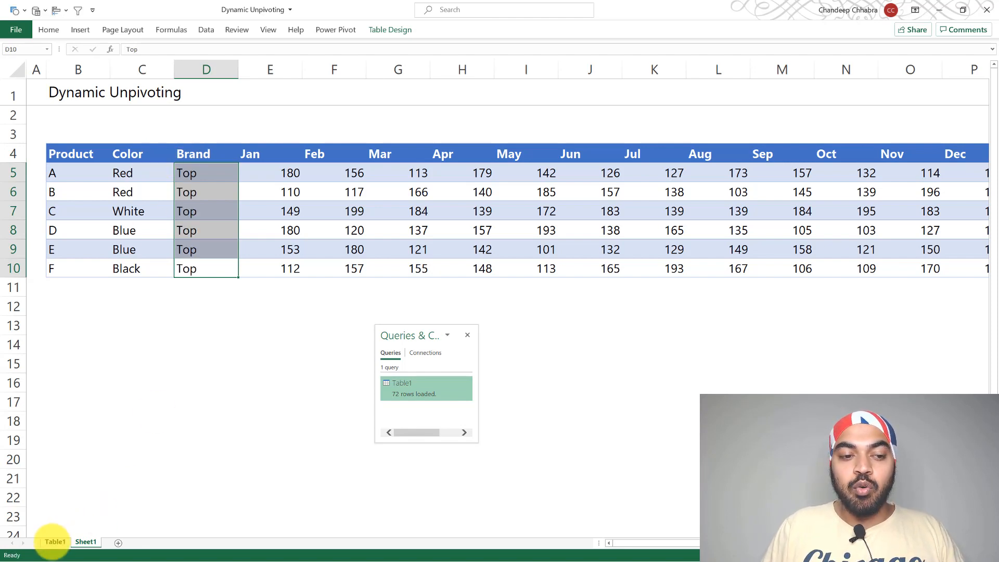
- Refresh the unpivoted output table on the Table1 sheet
click(55, 541)
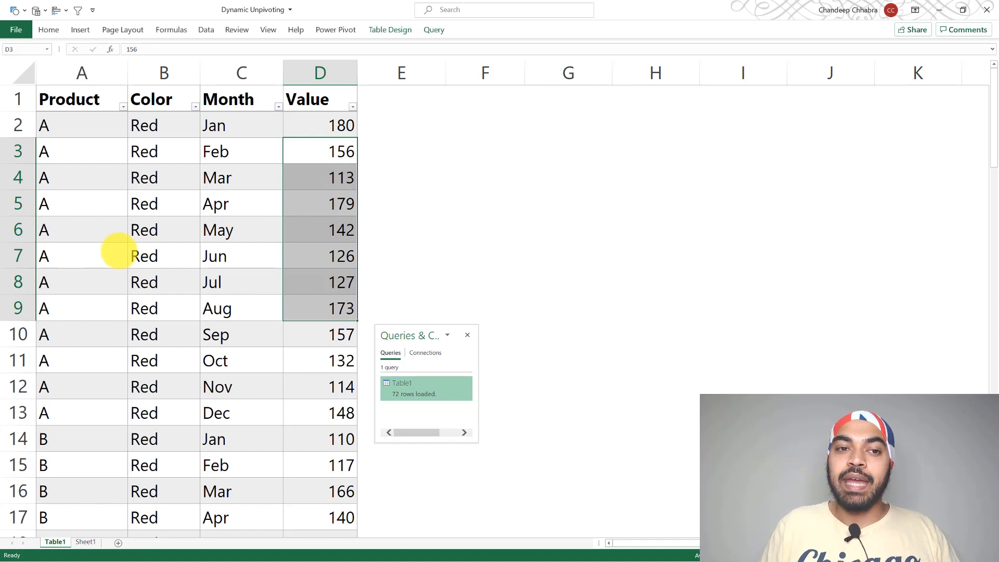
drag(224, 99, 224, 301)
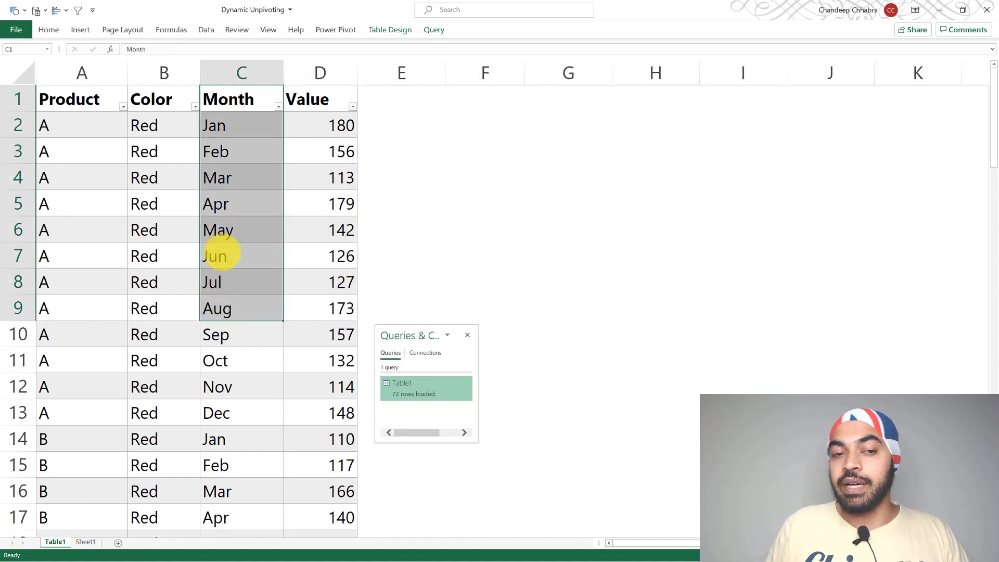
drag(223, 254, 249, 215)
click(229, 229)
right_click(232, 204)
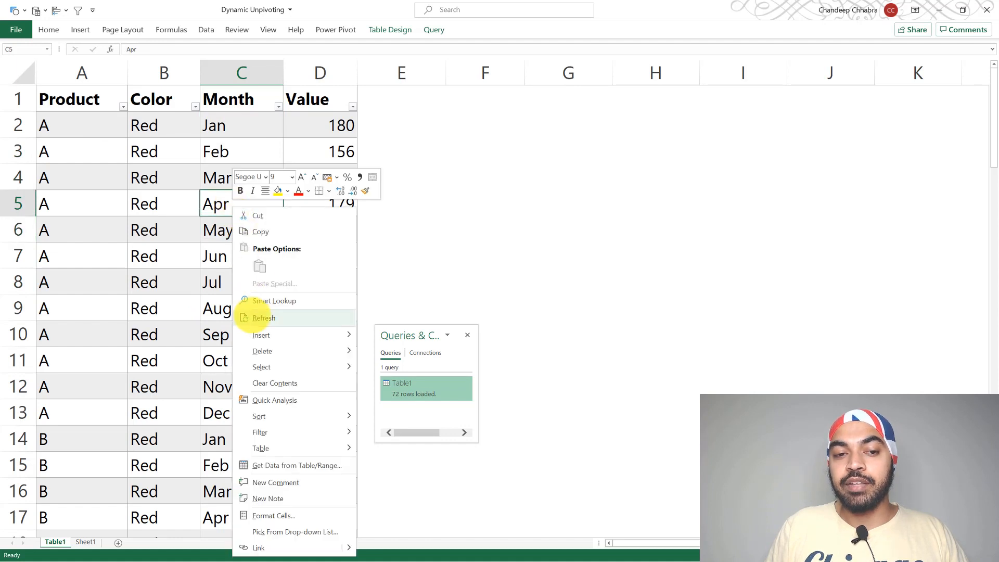
click(253, 318)
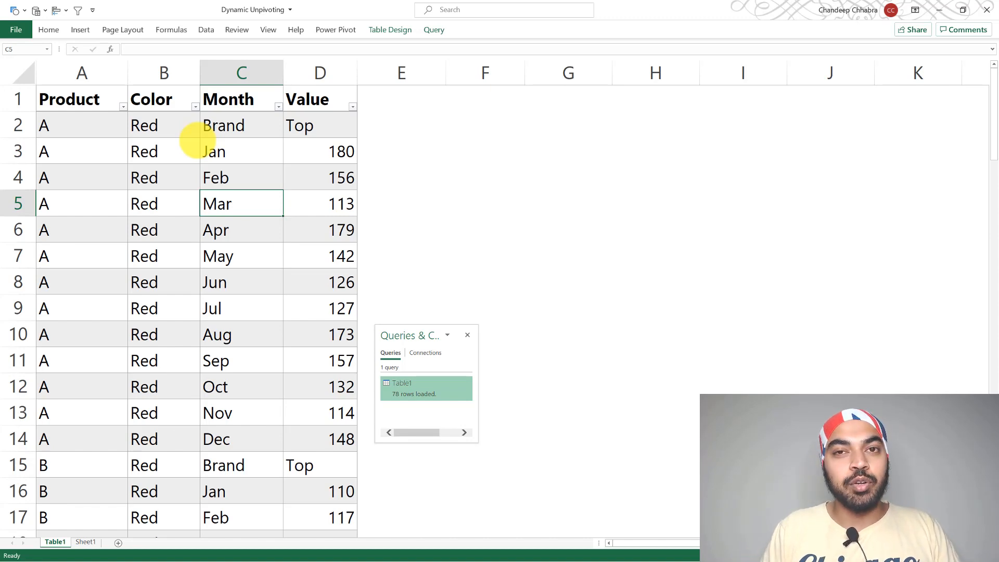
- Open the Table1 query for editing and review the unpivot options for the Product and Color columns at its Source step
double_click(419, 392)
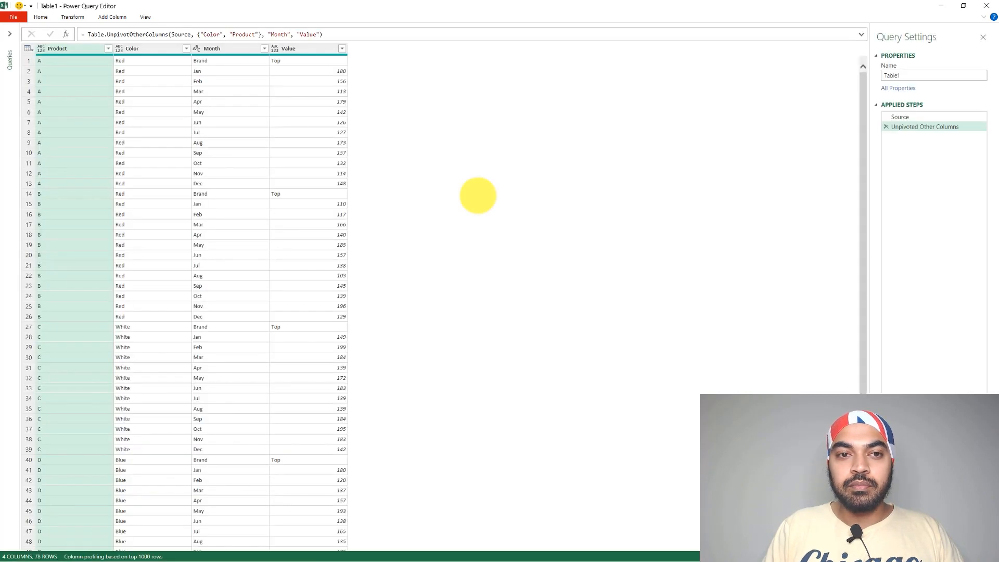
click(826, 213)
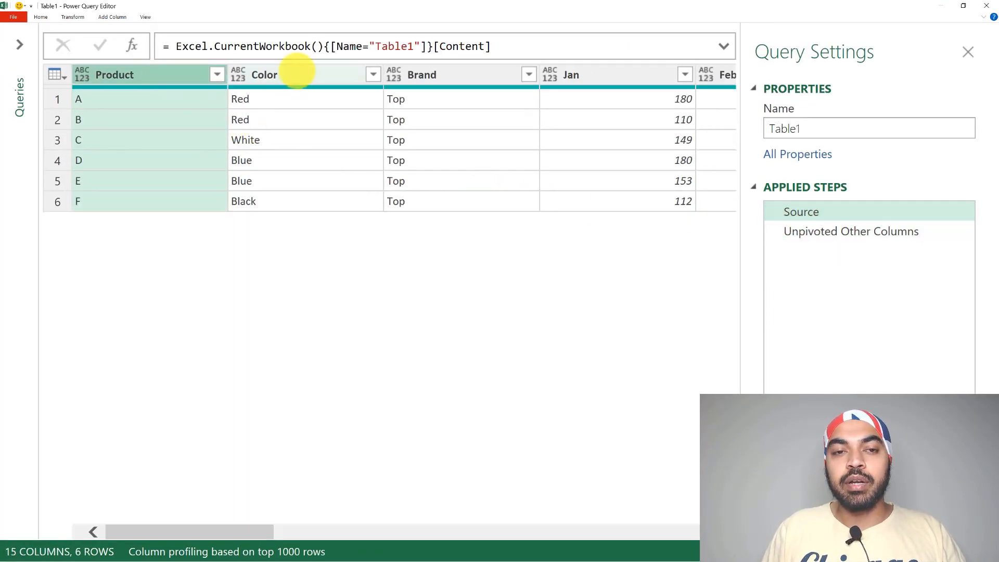
click(298, 75)
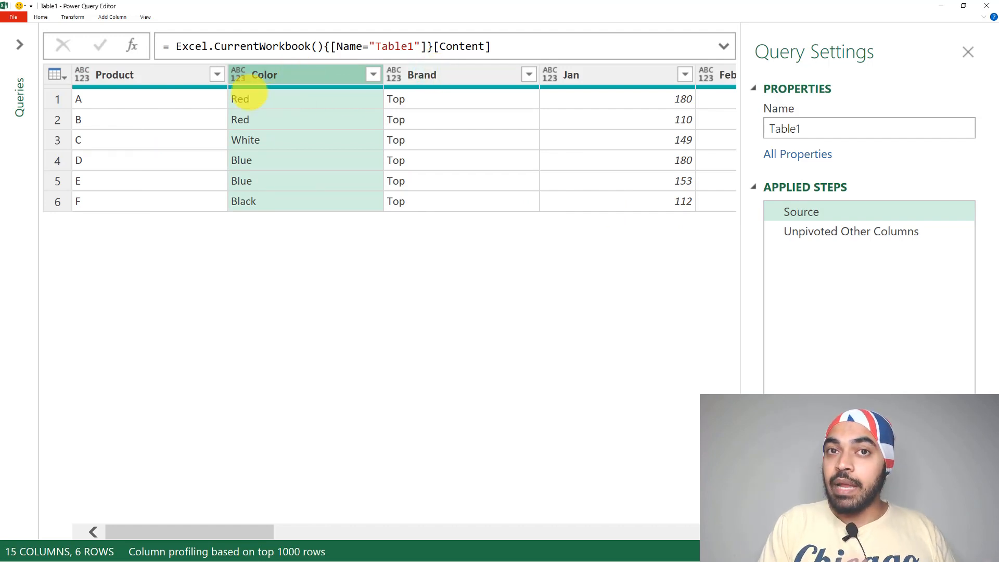
ctrl+click(137, 76)
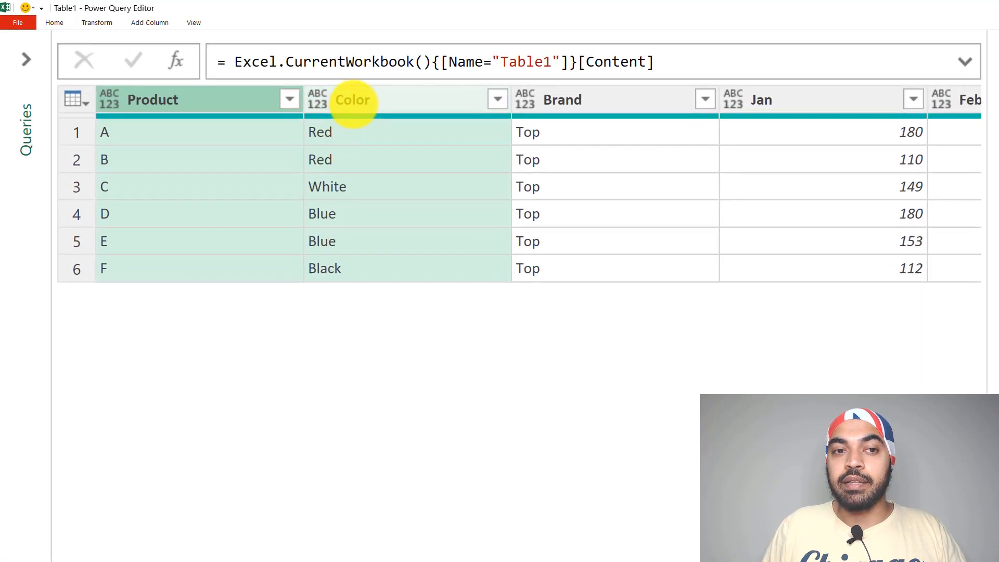
right_click(345, 97)
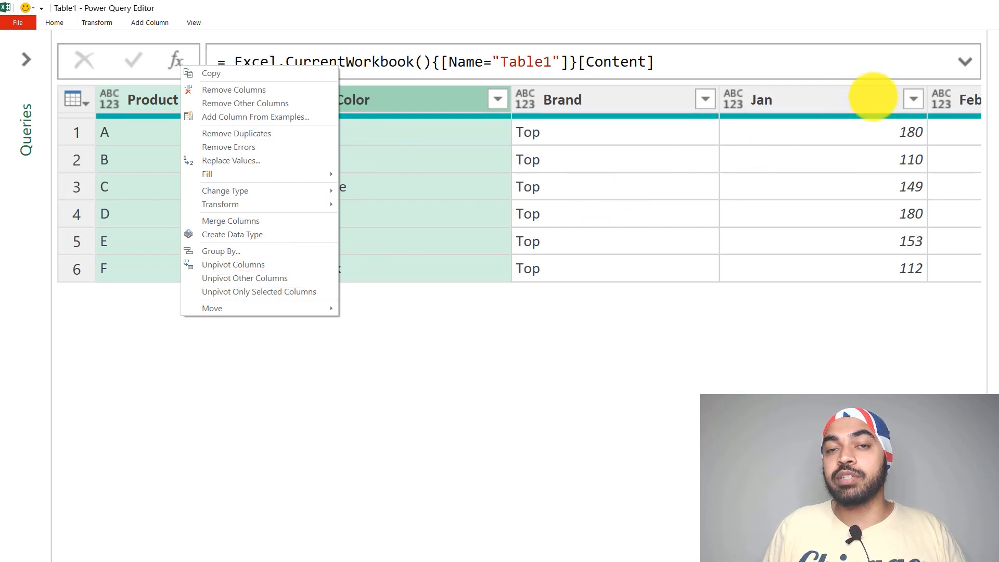
click(873, 97)
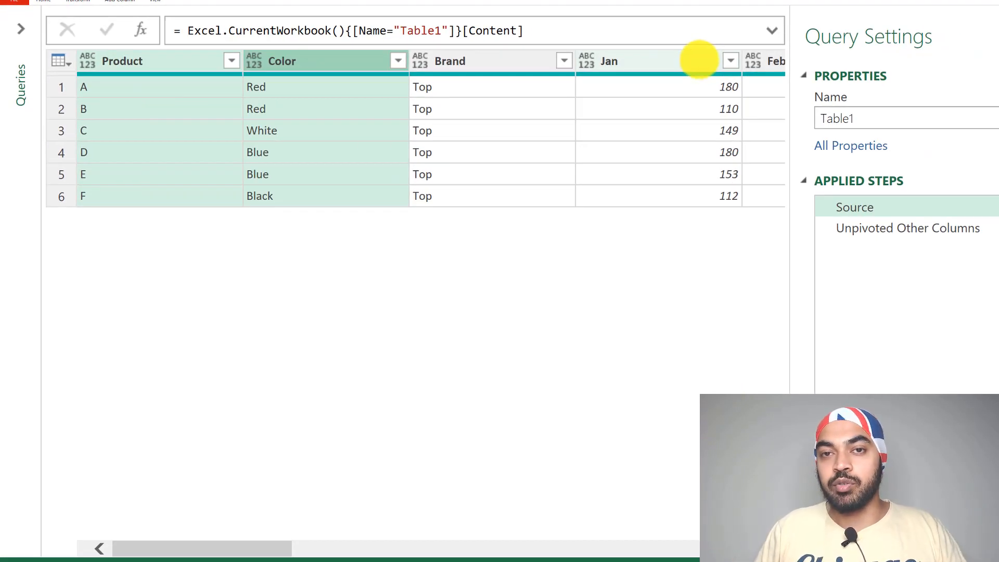
- Examine the Unpivoted Other Columns step's output and its formula's Color and Product column references
click(876, 227)
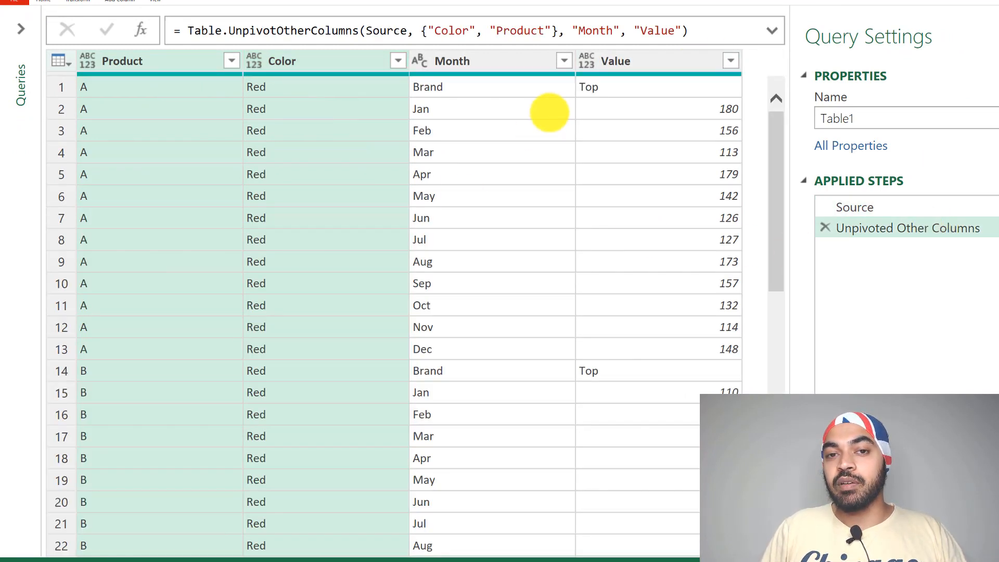
click(462, 89)
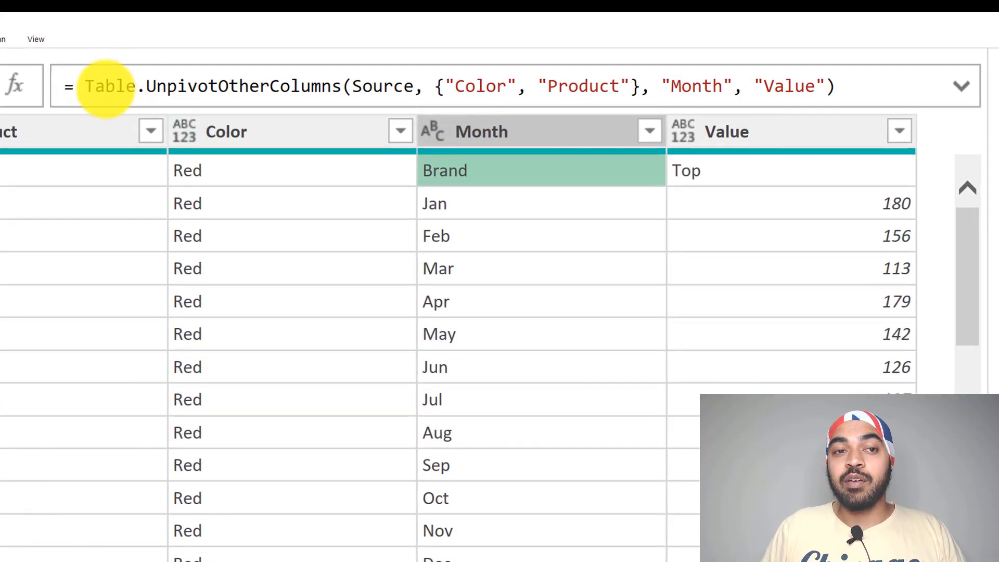
drag(94, 87, 343, 94)
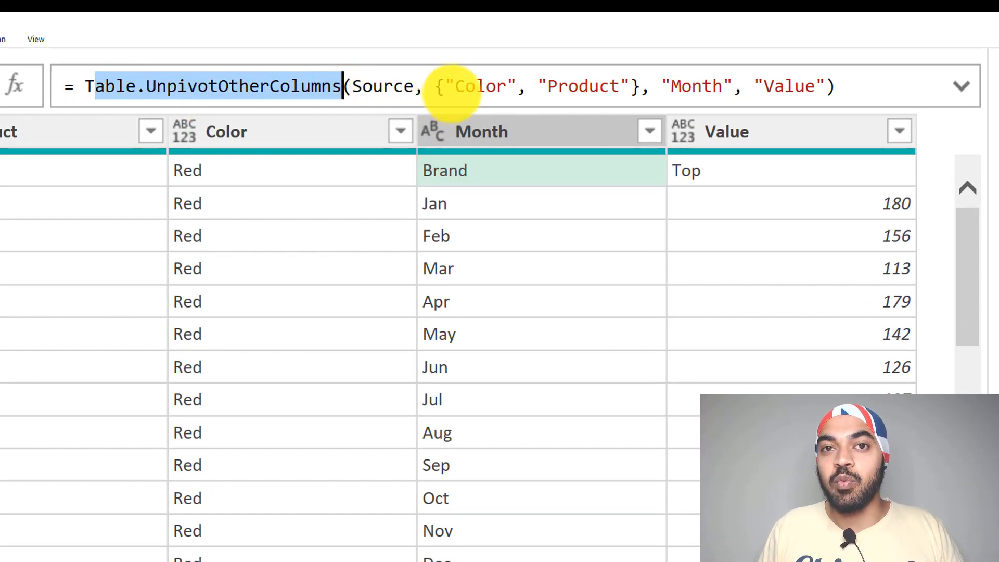
drag(455, 93, 505, 90)
drag(577, 87, 605, 89)
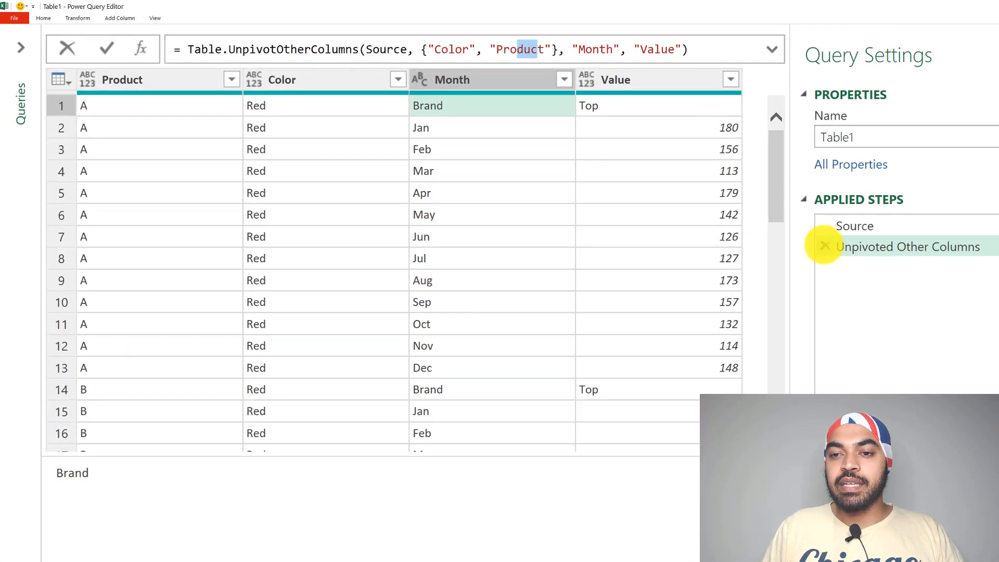
- Replace the Unpivoted Other Columns step with a new step using the formula = Table.ColumnNames(Source)
click(825, 246)
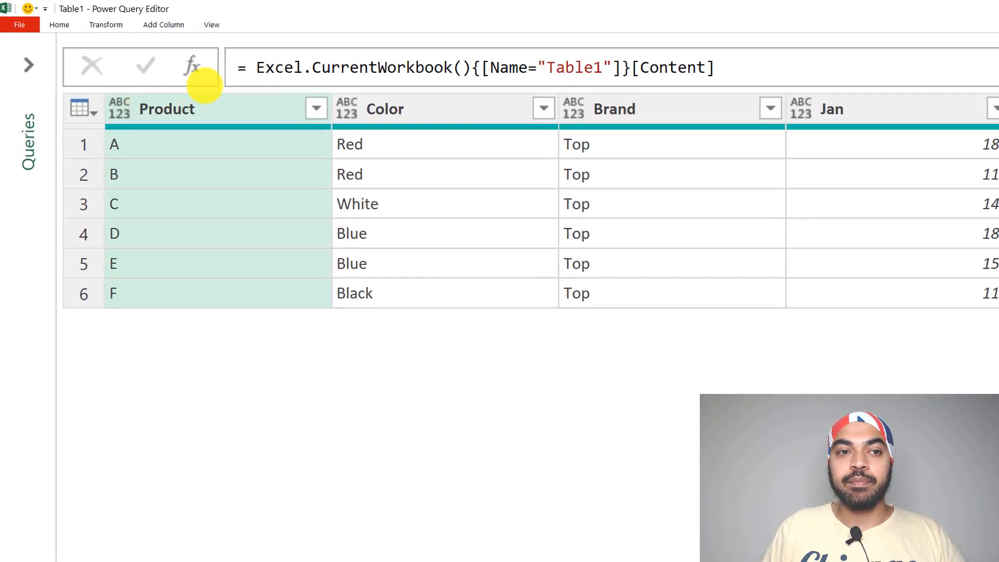
click(212, 77)
click(283, 74)
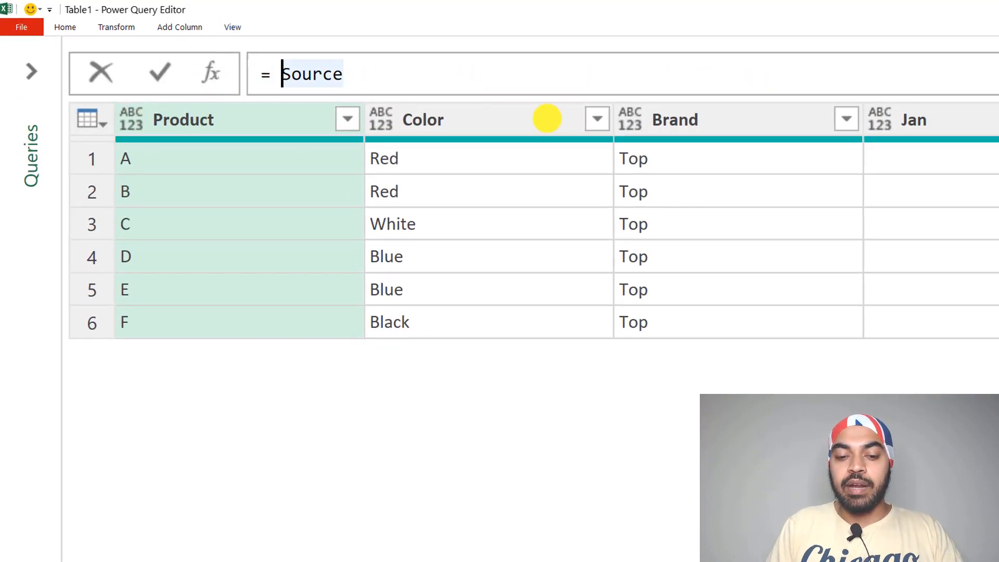
text(Table.Col)
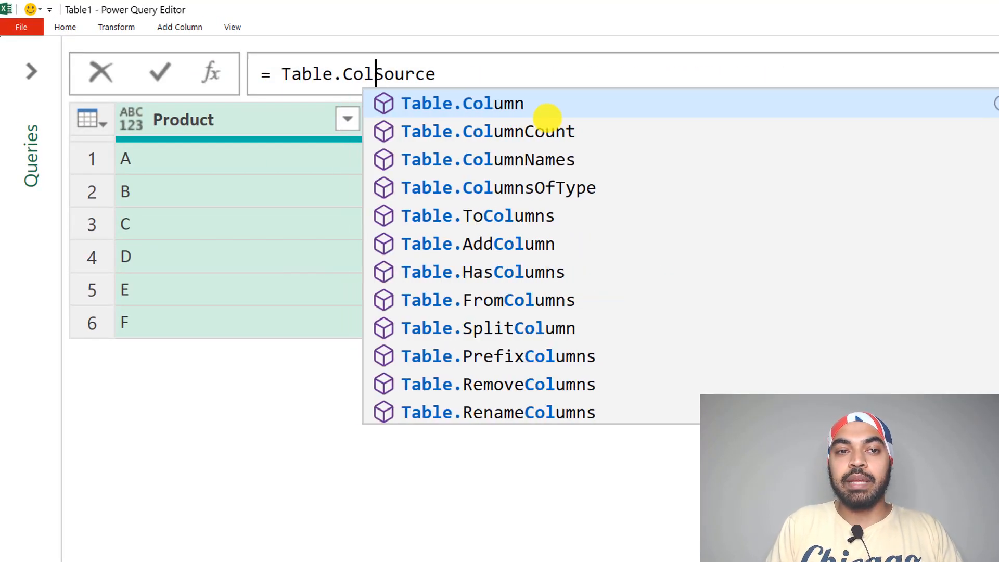
text(umnNames()
key(End)
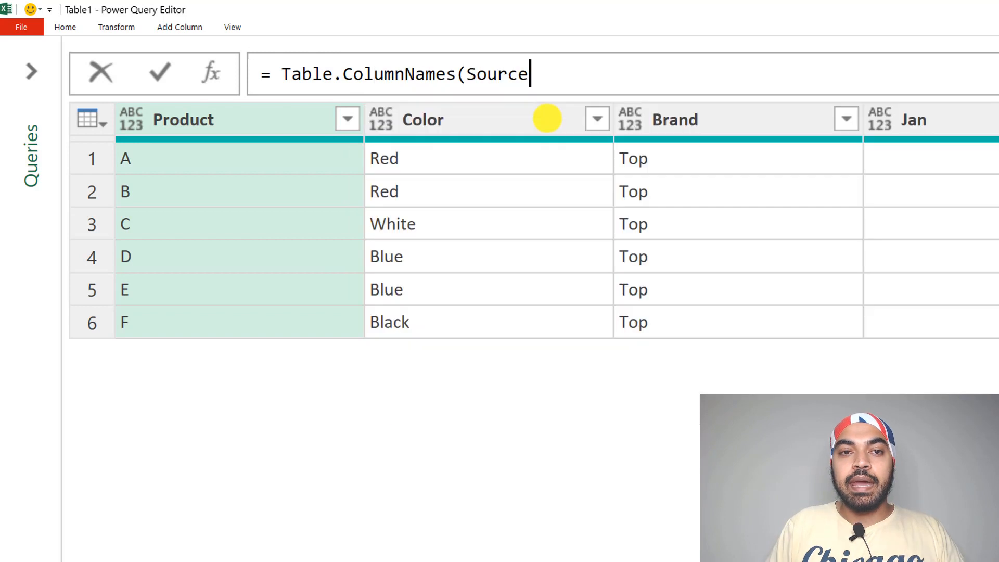
text())
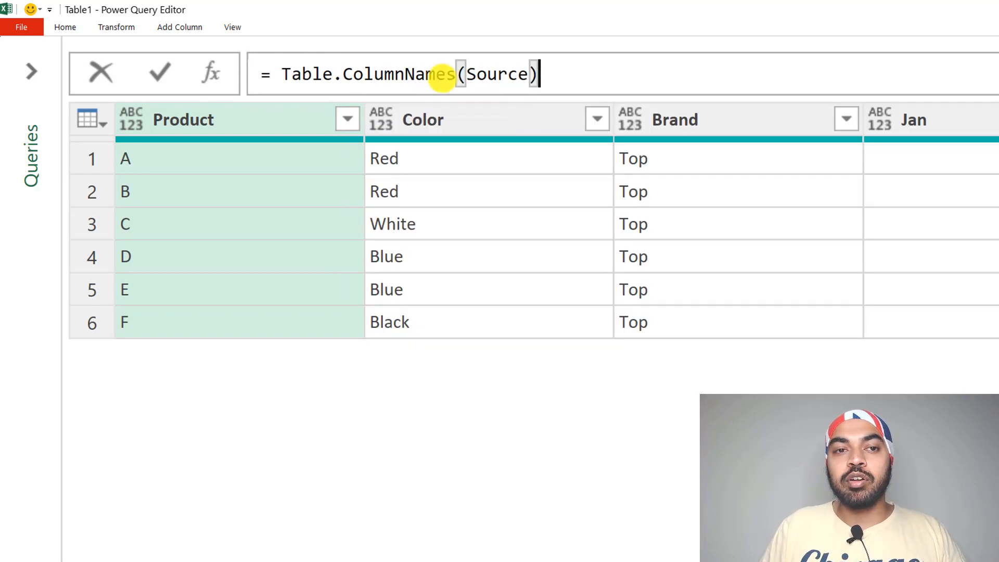
mouse_move(437, 82)
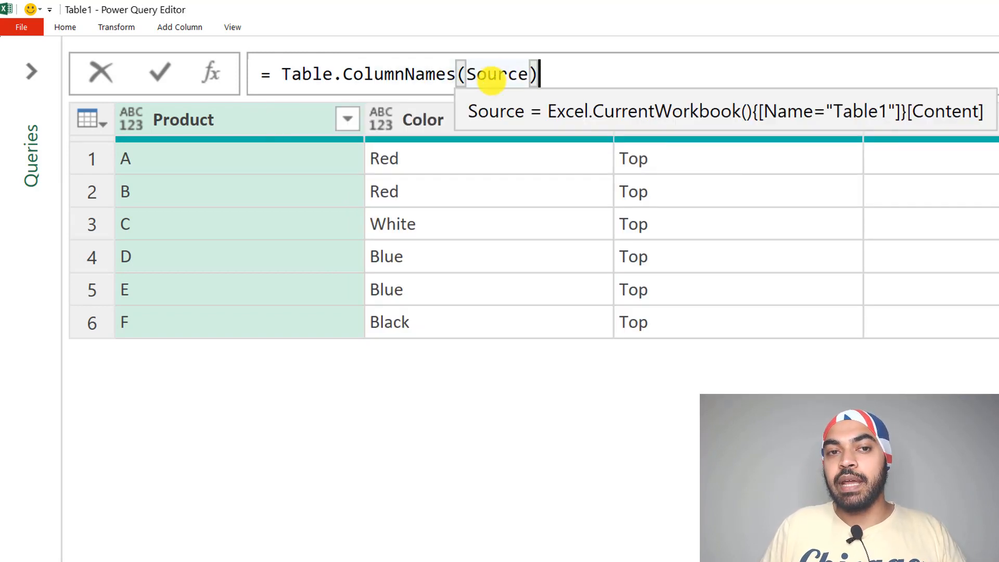
mouse_move(495, 72)
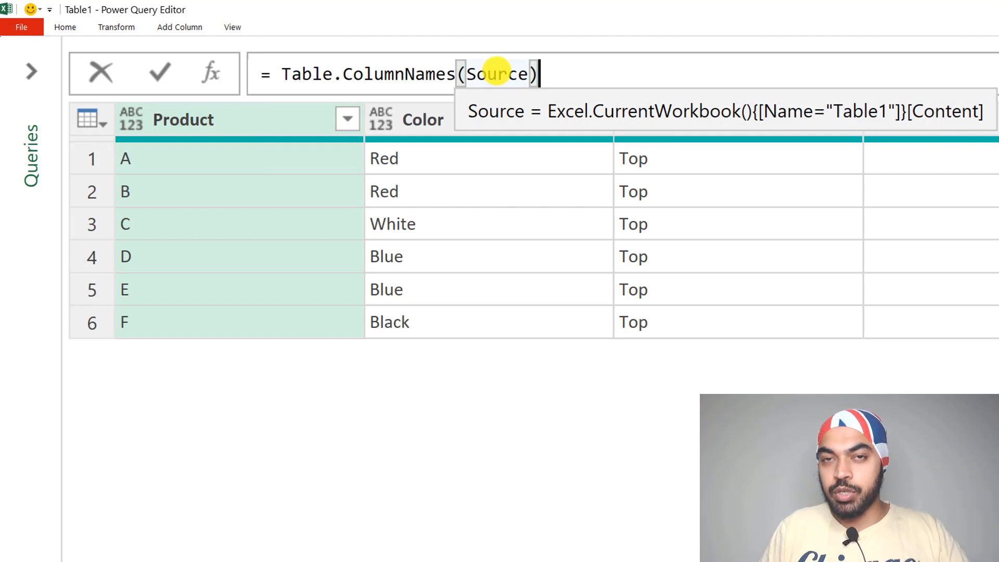
key(Return)
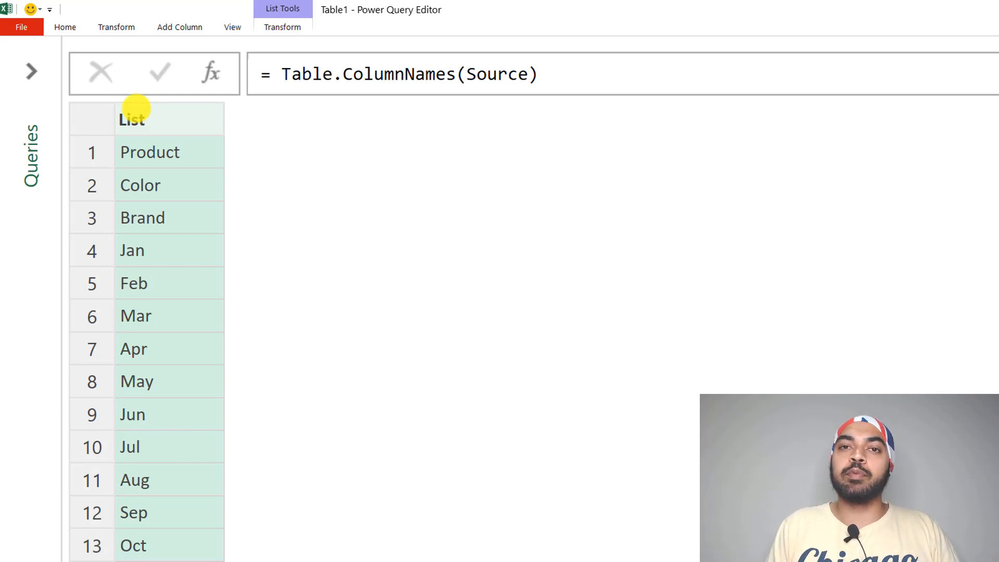
- Convert the column-name list to a table with delimiter None and extra columns shown as errors, and review its Jan to Dec rows
right_click(136, 108)
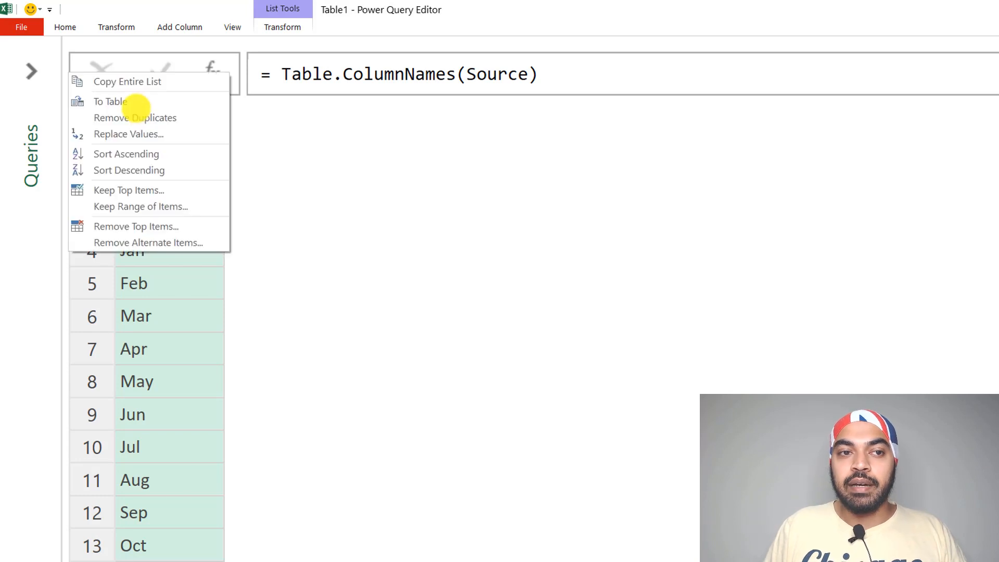
click(120, 102)
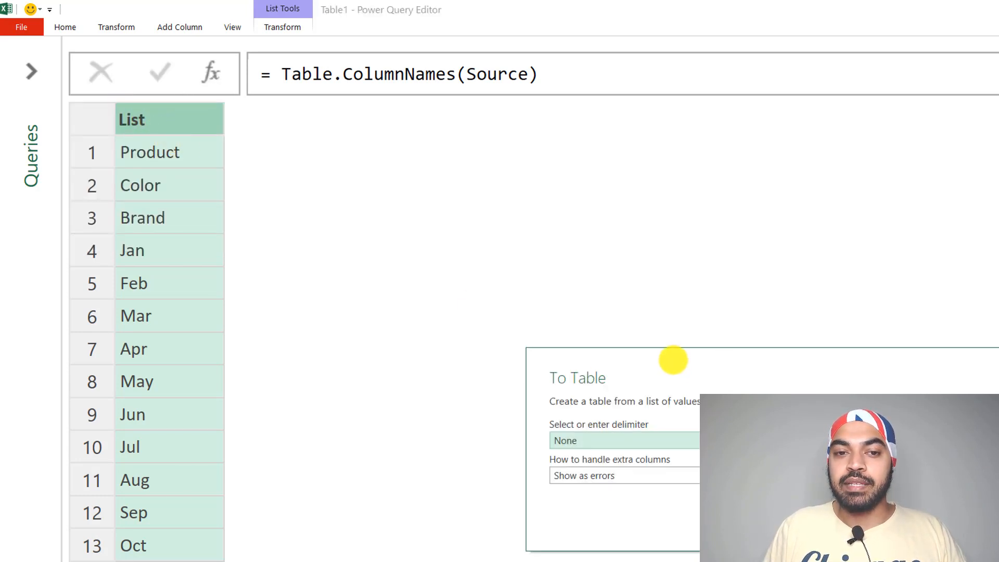
drag(673, 357, 379, 138)
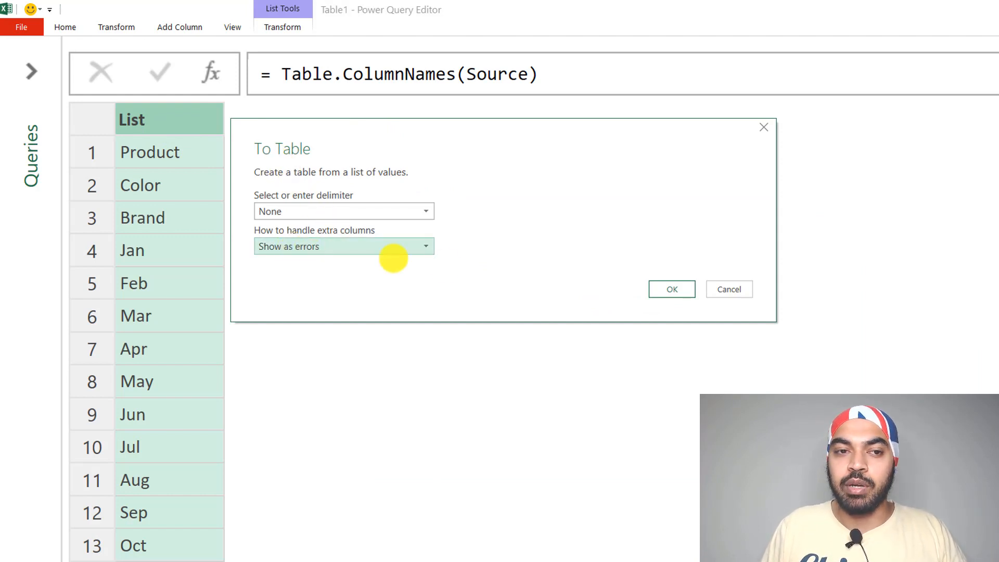
click(681, 289)
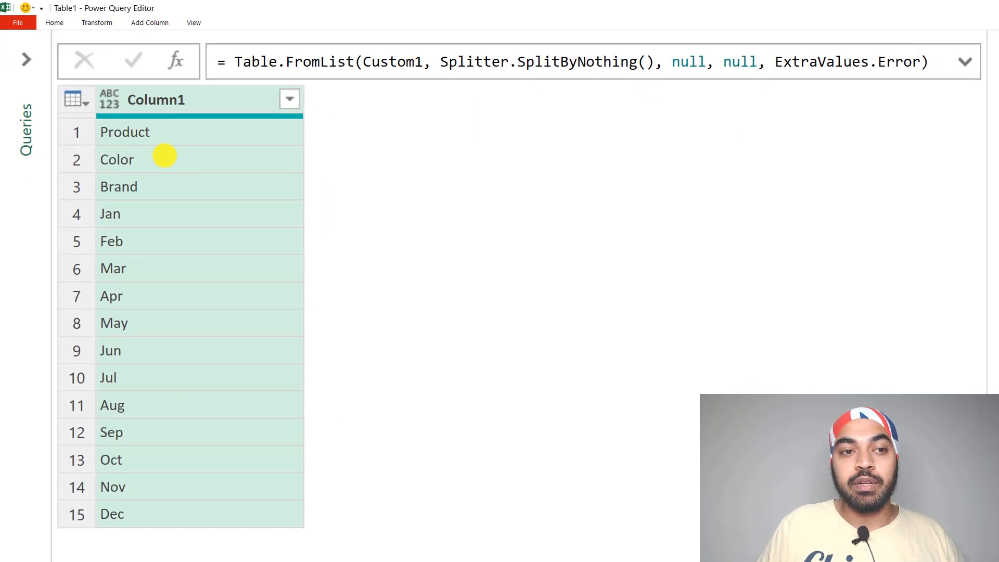
click(129, 217)
click(147, 519)
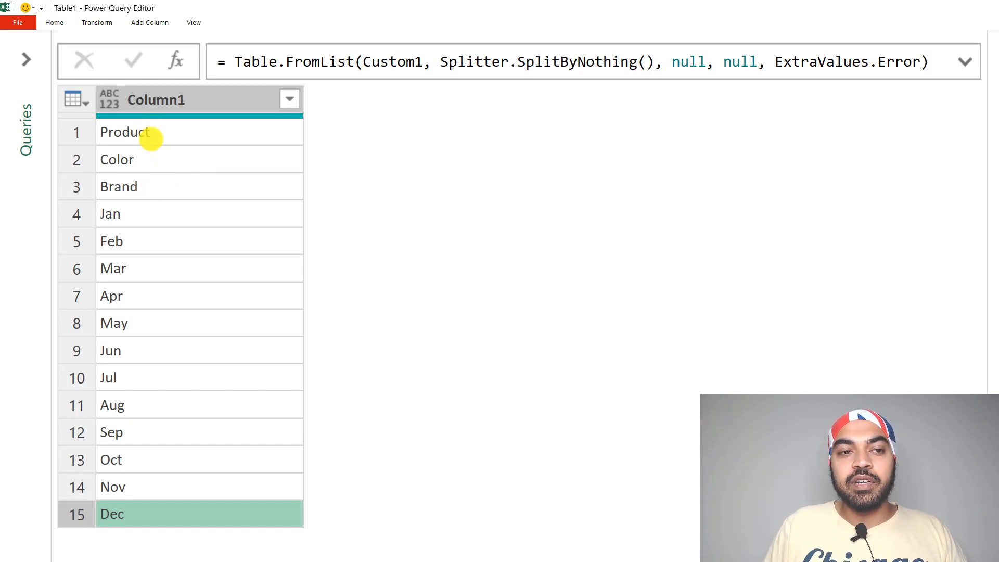
click(134, 213)
click(134, 245)
click(135, 270)
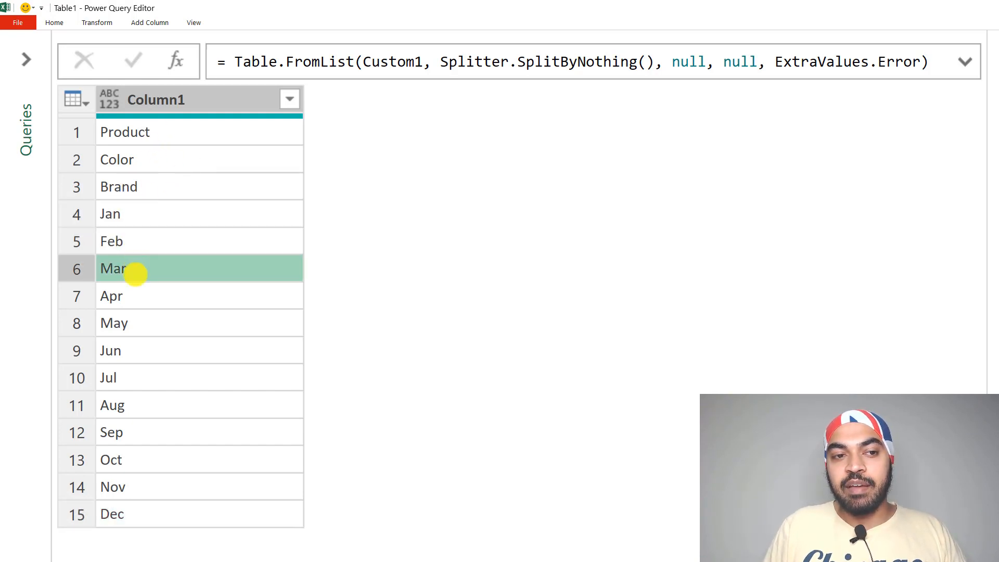
click(128, 504)
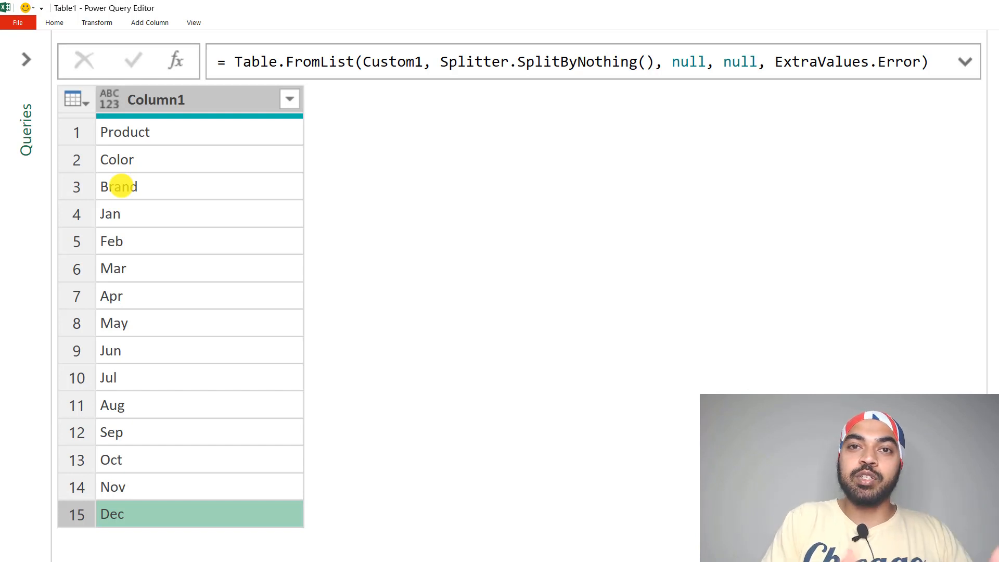
- Add a custom column with the formula = "1" & [Column1] & "2020"
click(153, 23)
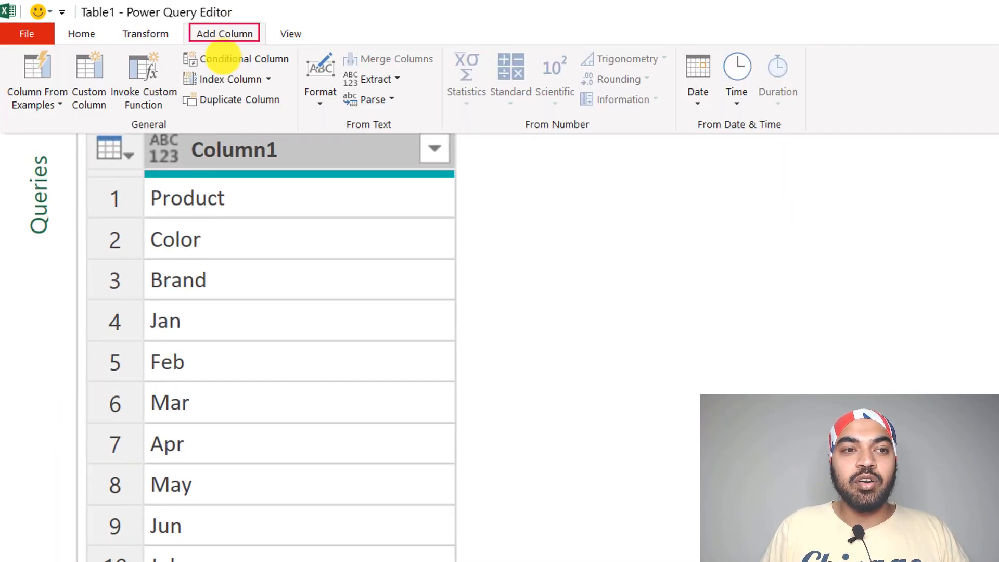
click(89, 84)
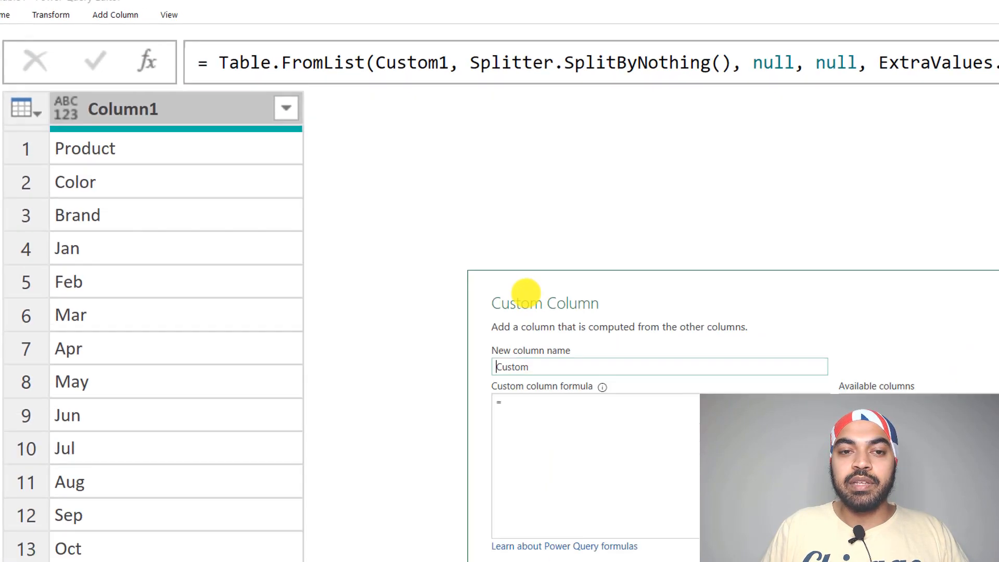
drag(746, 388, 561, 187)
click(565, 339)
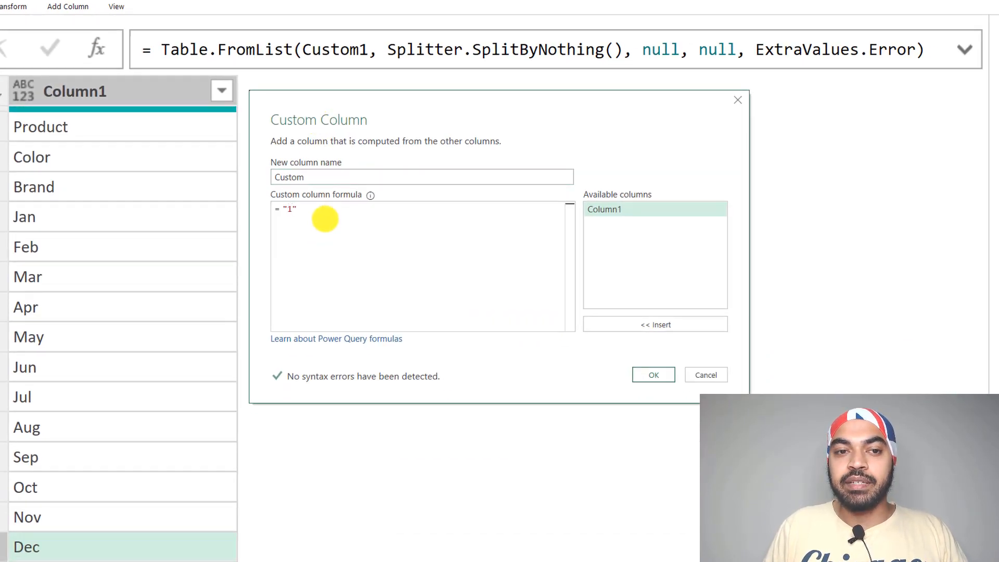
text("1" &)
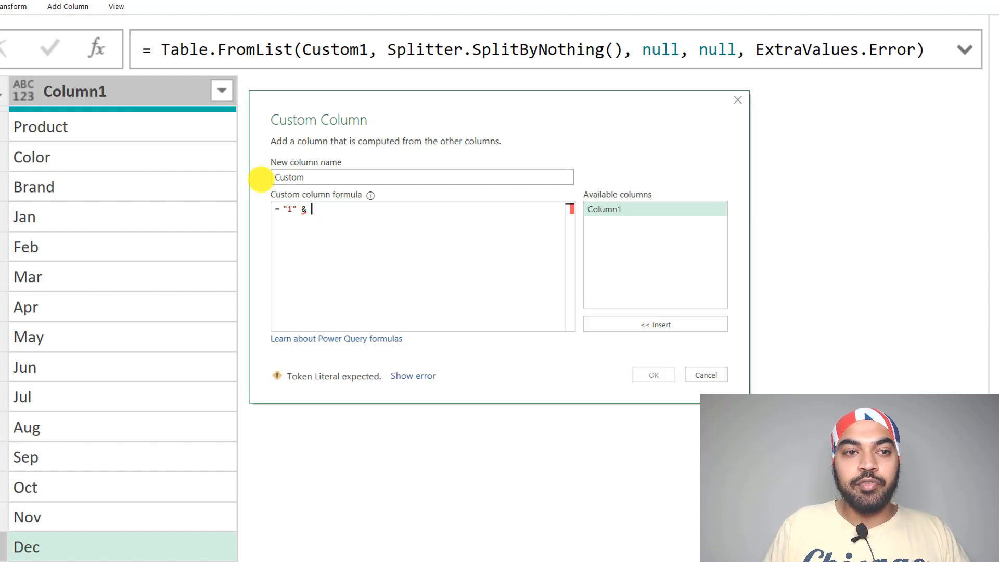
double_click(603, 211)
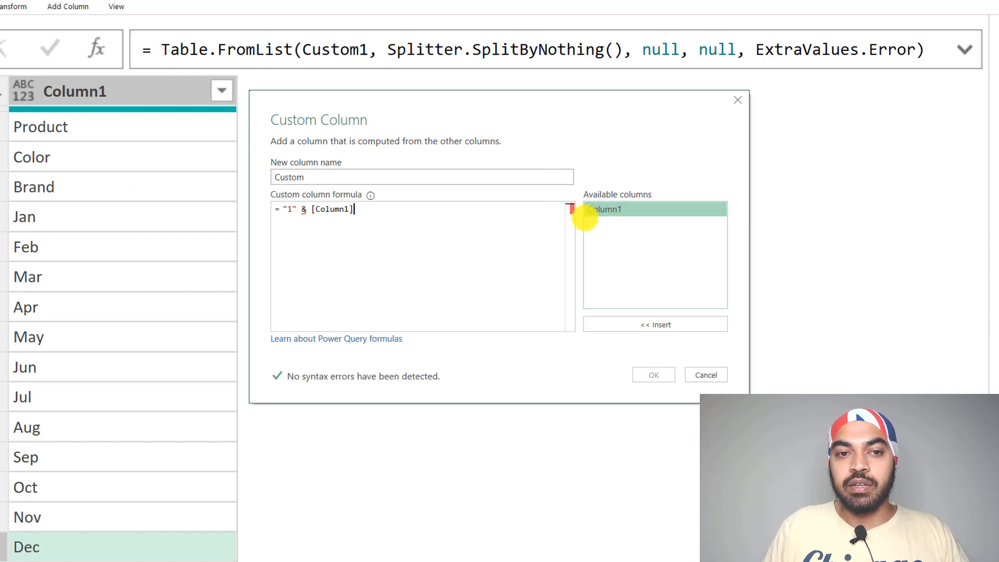
text(& )
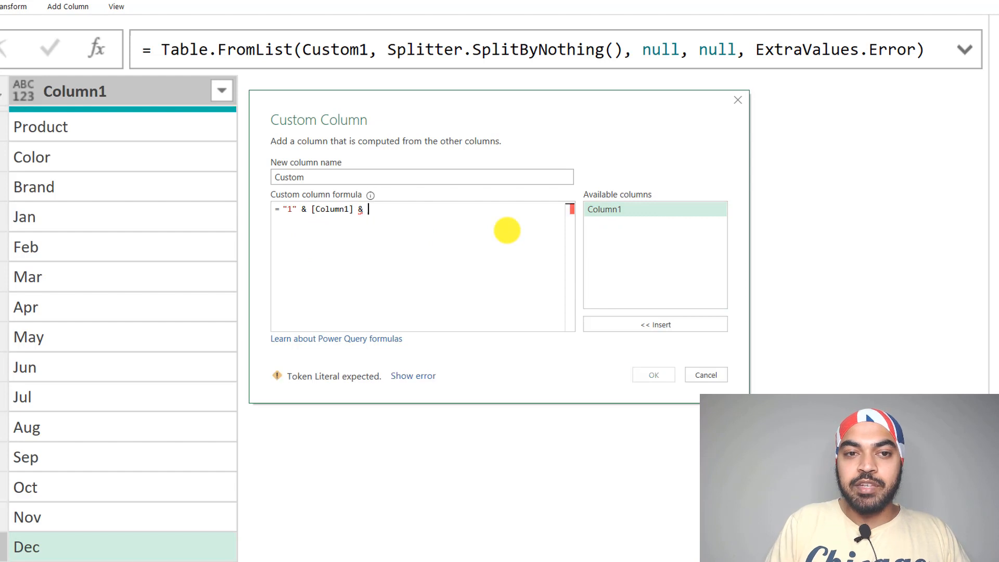
text("2020)
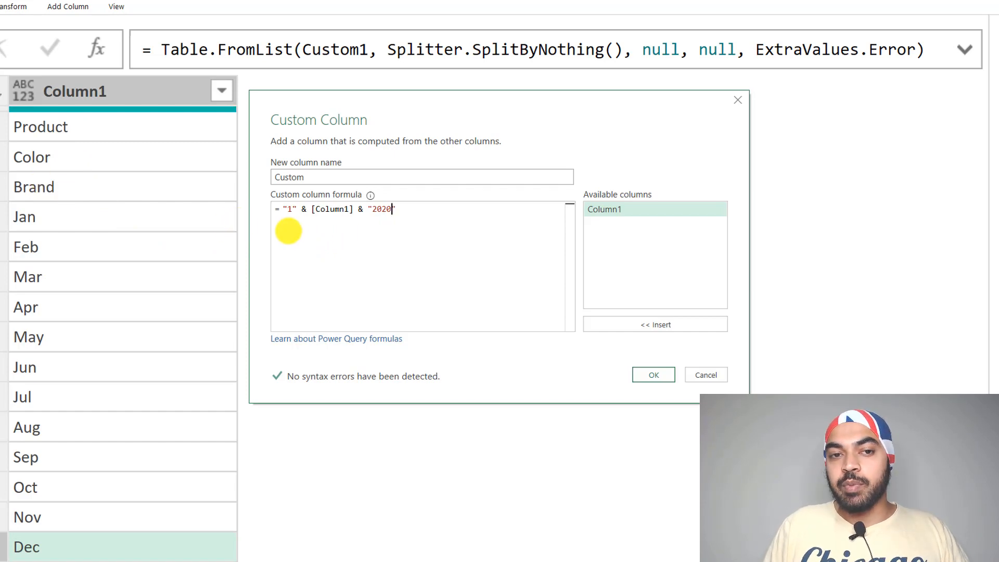
click(650, 375)
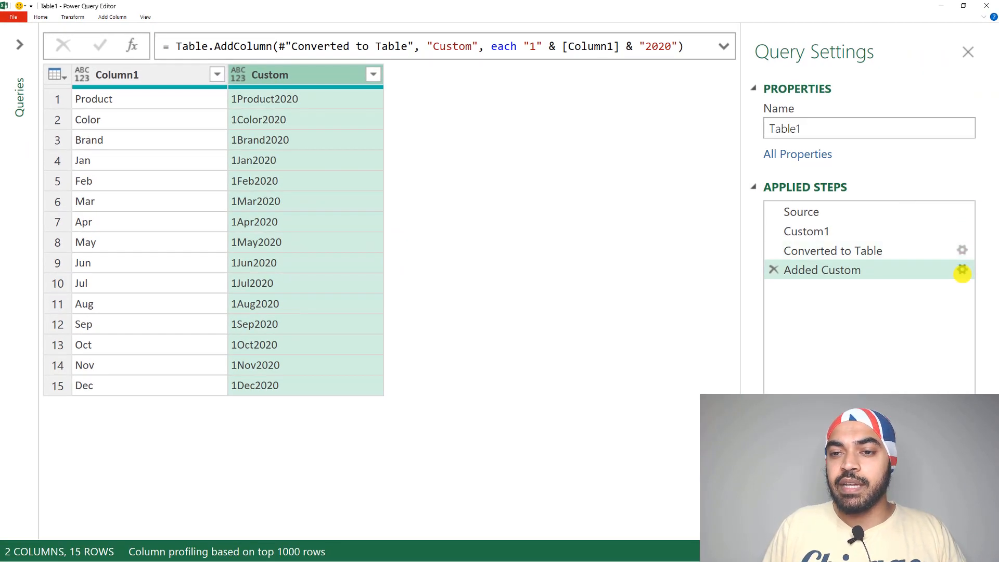
- Edit the Added Custom step so its formula reads = Date.From("1" & [Column1] & "2020")
click(962, 270)
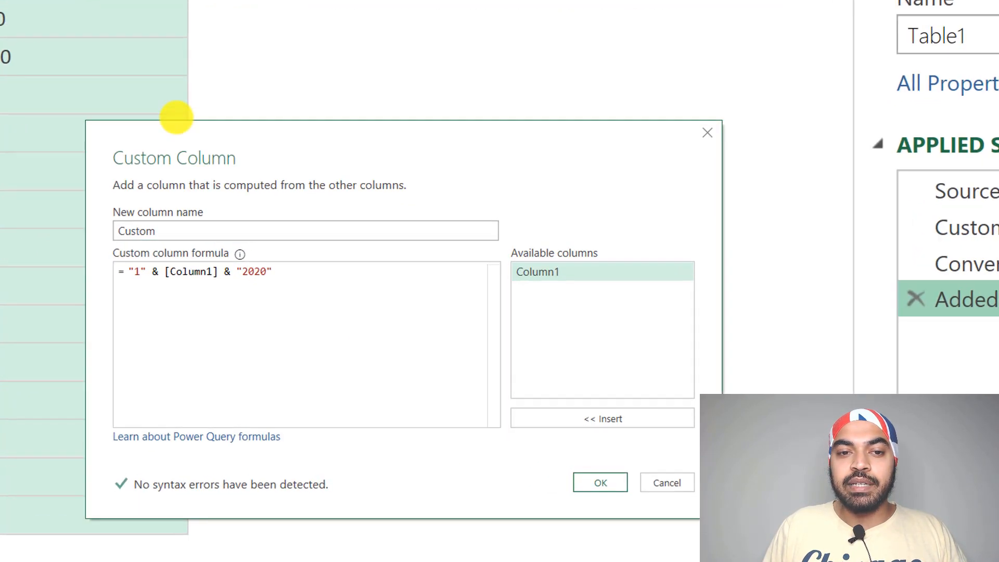
drag(177, 117, 164, 58)
click(117, 212)
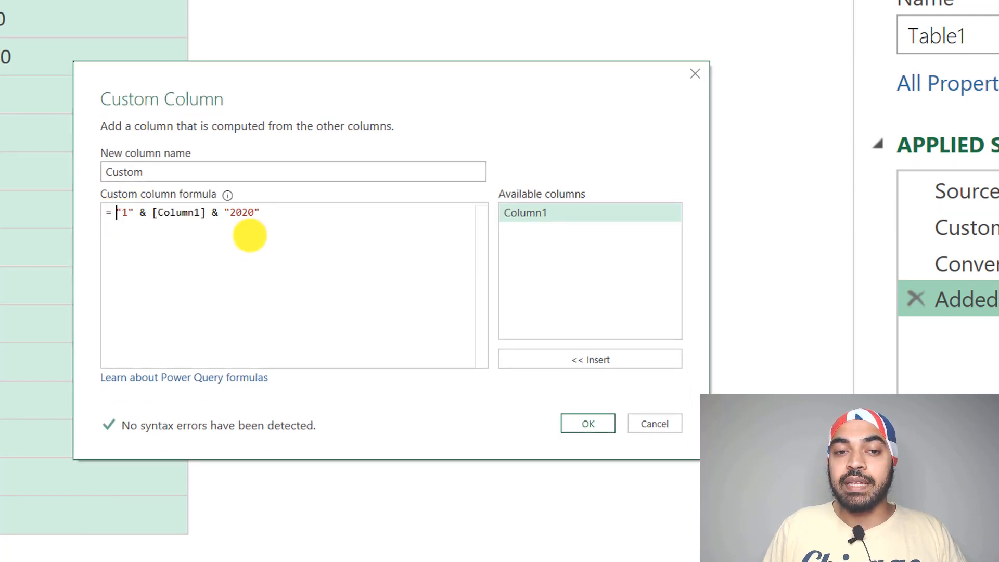
text(Date.From()
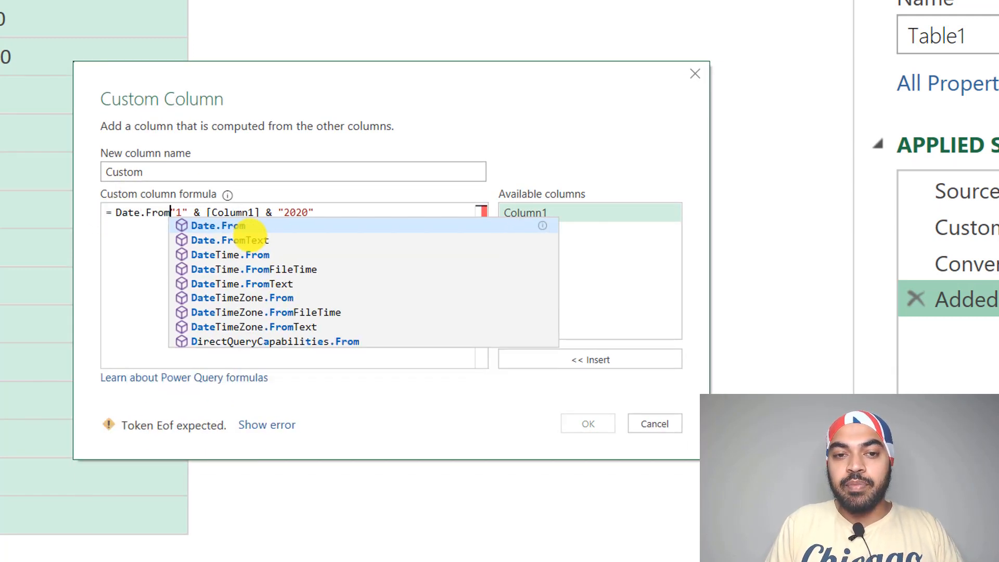
key(Right)
key(Right)
key(Right)
key(Right)
key(Right)
key(Right)
key(Right)
key(Right)
key(Right)
key(Right)
key(Right)
key(Right)
key(Right)
key(Right)
key(Right)
key(Right)
key(Right)
key(Right)
key(Right)
key(Right)
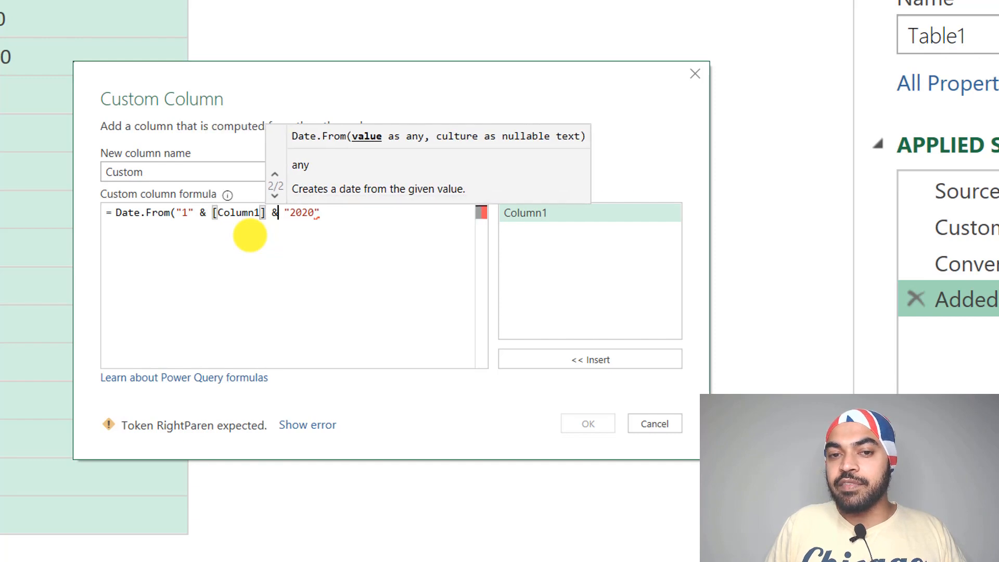
text())
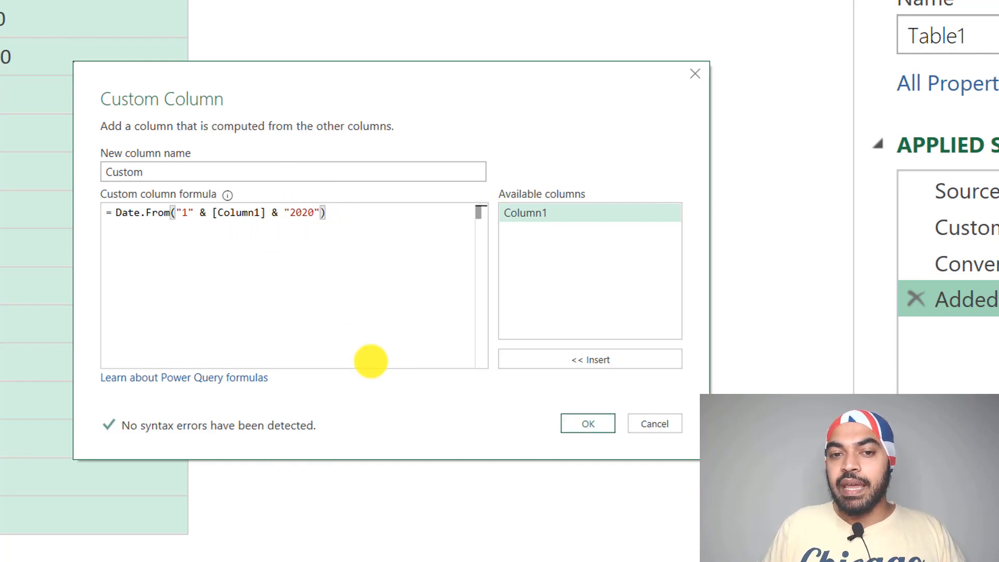
click(588, 423)
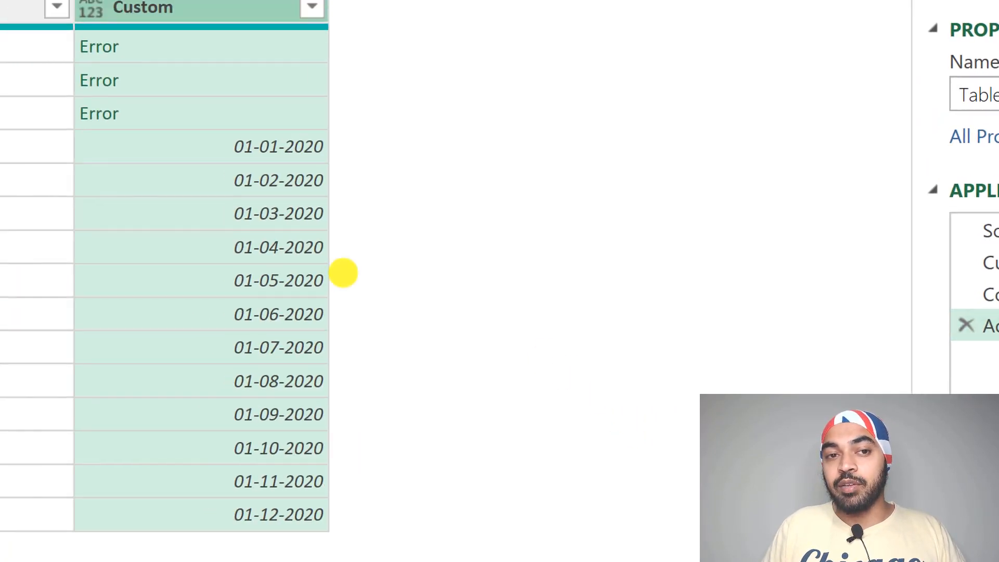
- Inspect the error rows in the Custom column and keep only the rows with errors in that column
click(350, 127)
click(358, 160)
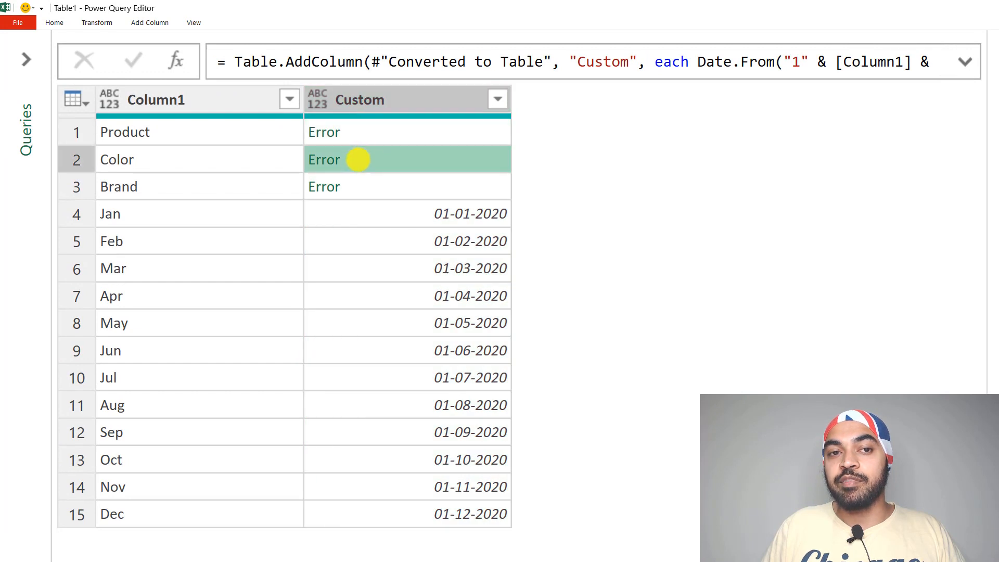
click(359, 184)
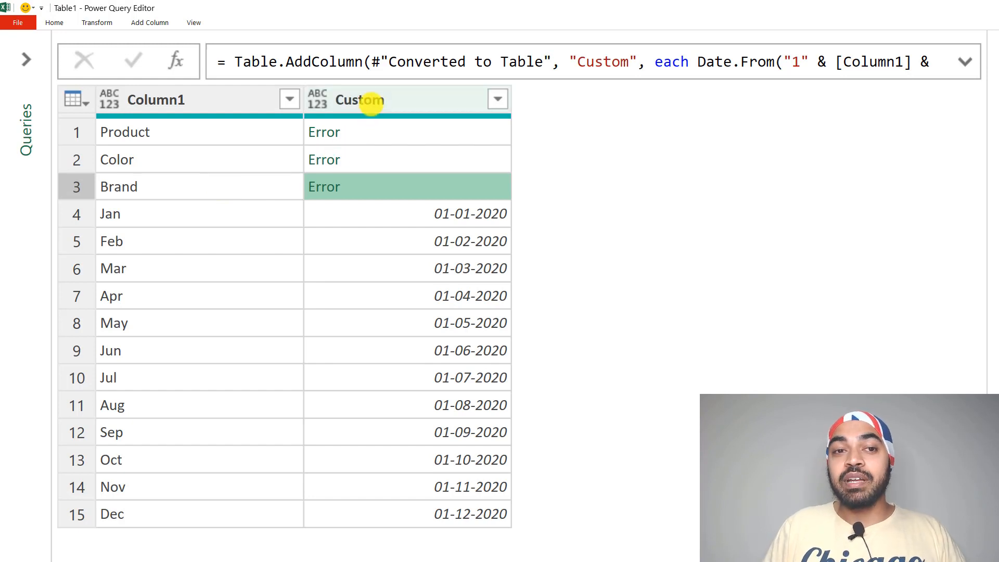
click(373, 100)
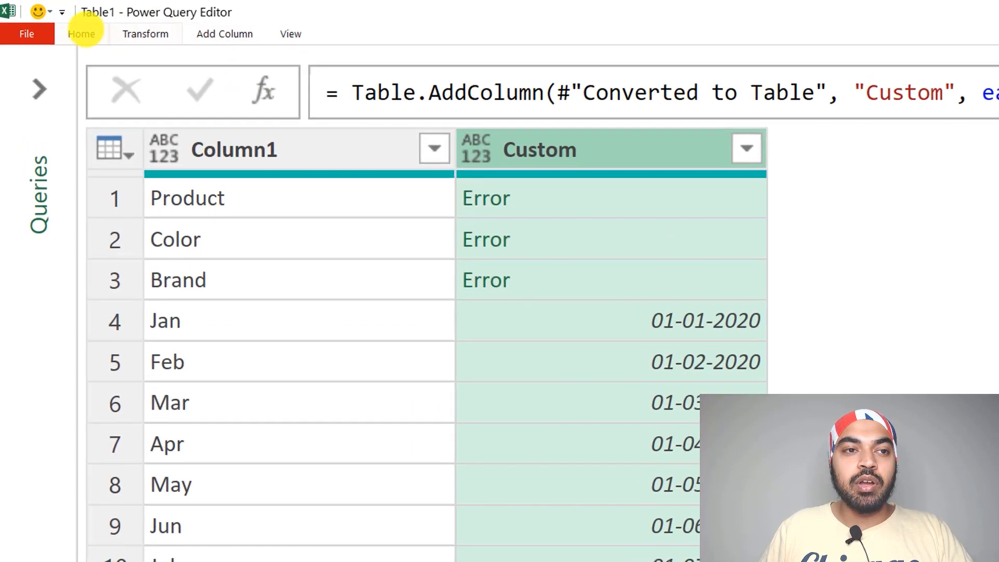
click(54, 22)
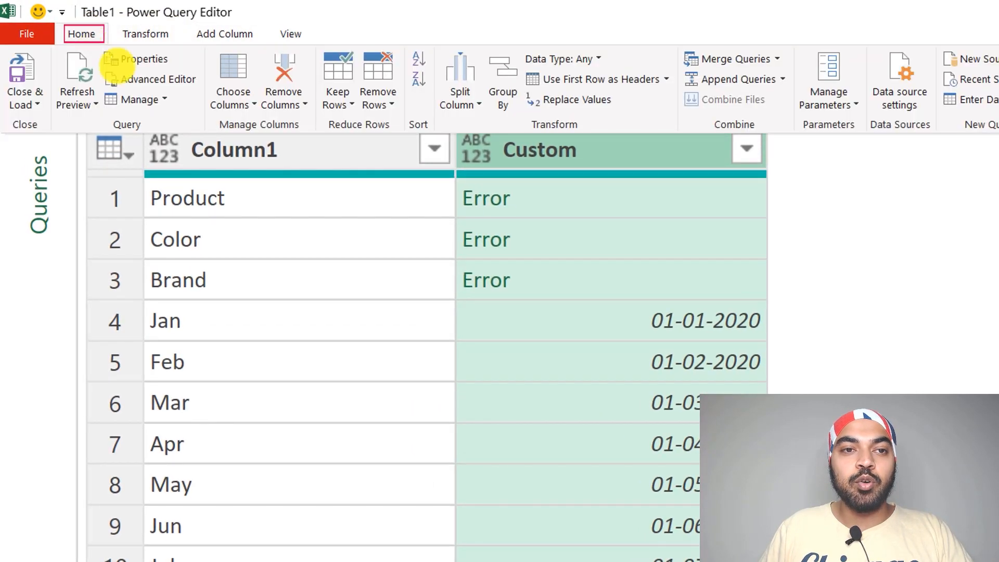
click(337, 99)
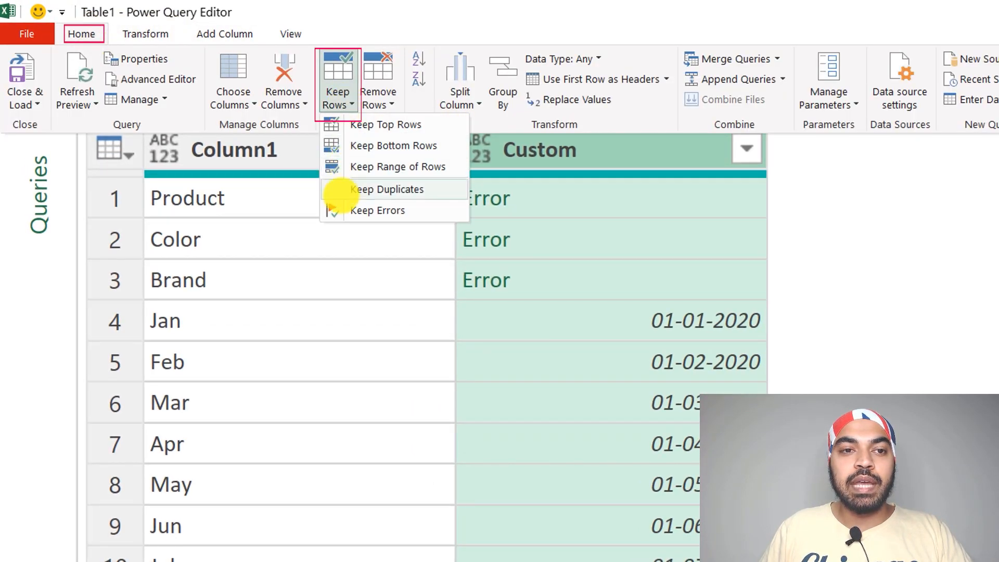
click(332, 210)
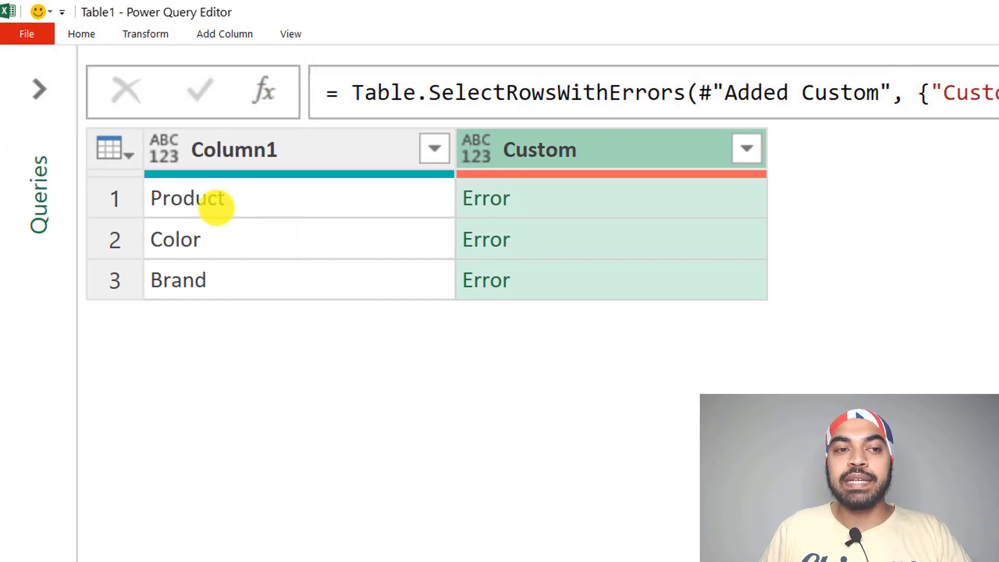
- Review the Product, Color and Brand rows and drill down into Column1 to turn it into a list
click(219, 204)
click(223, 237)
click(229, 276)
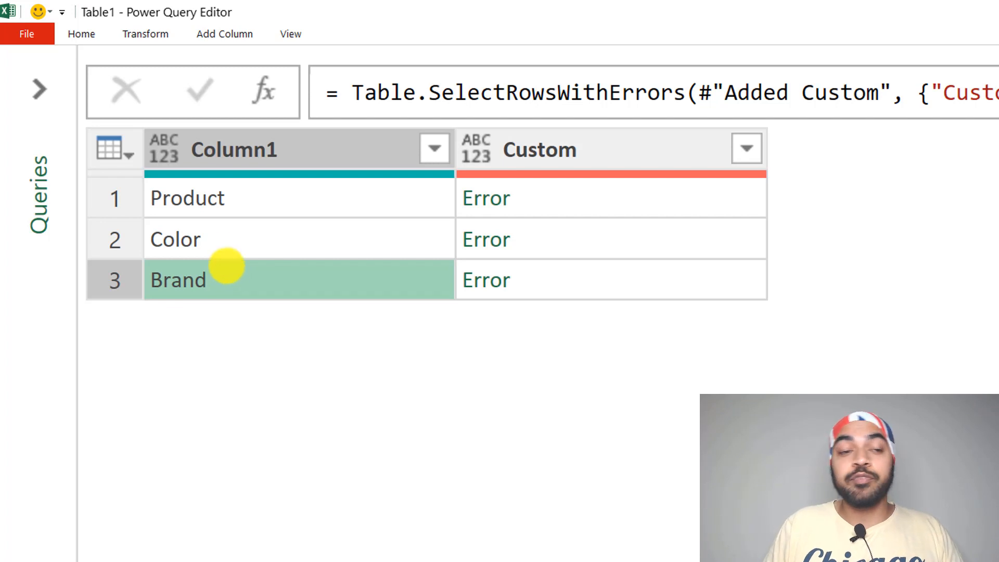
click(199, 193)
click(200, 235)
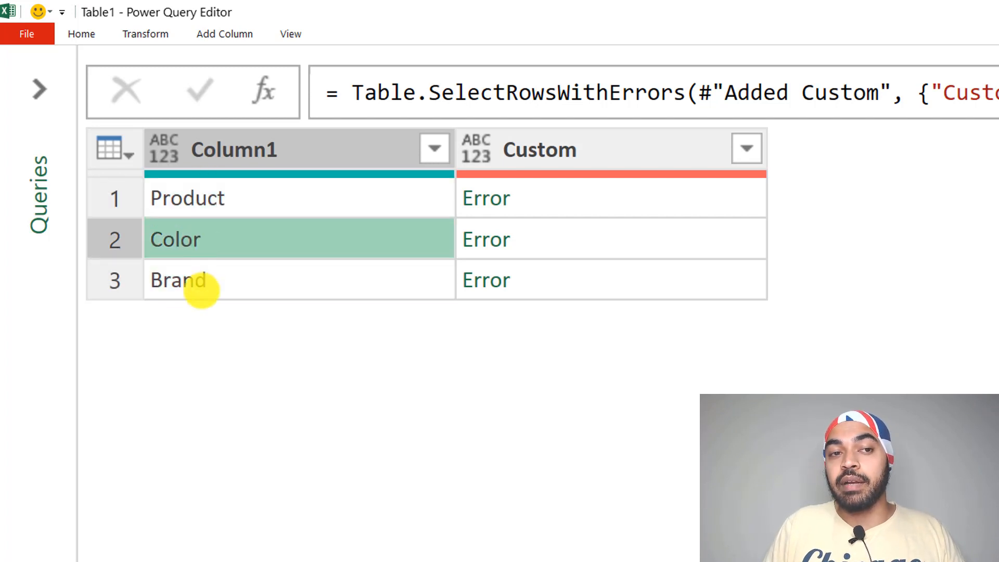
click(196, 276)
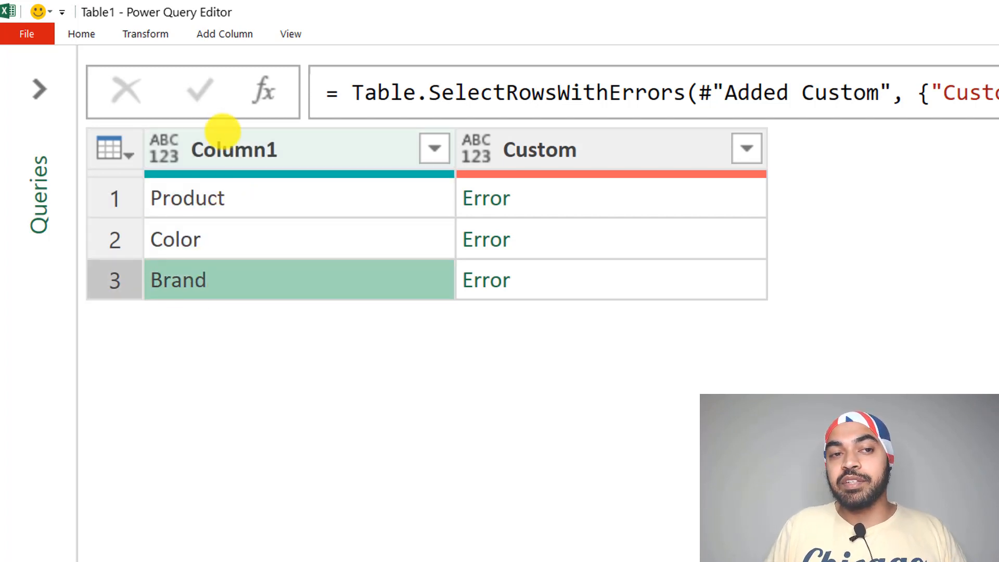
click(196, 156)
right_click(187, 149)
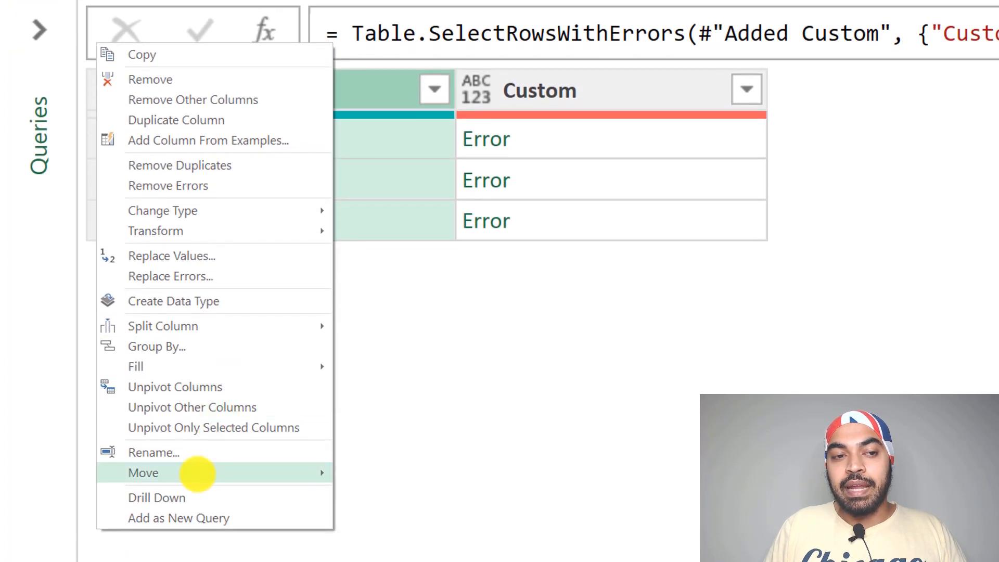
click(184, 517)
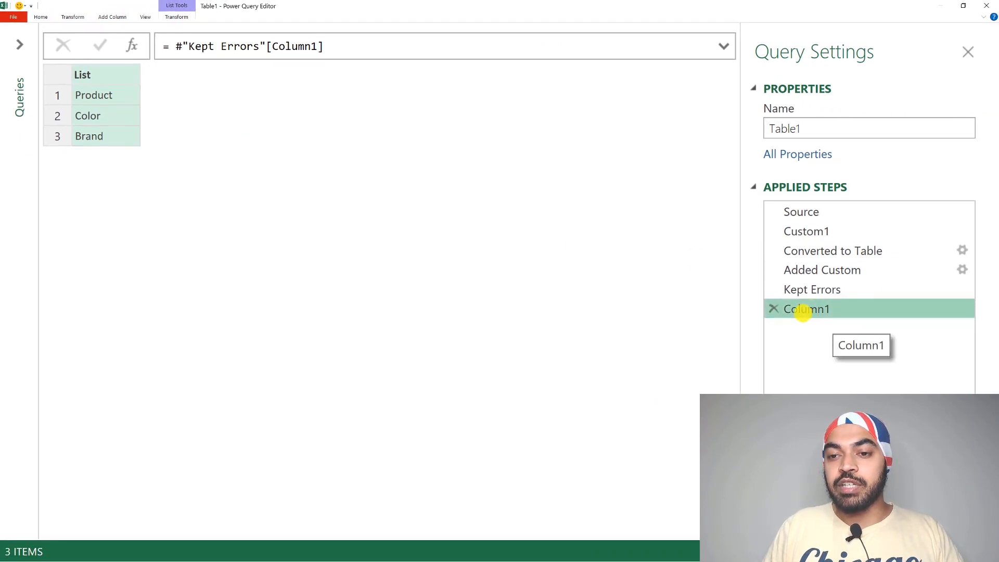
- Rename the Column1 applied step as ColumnNames
double_click(813, 309)
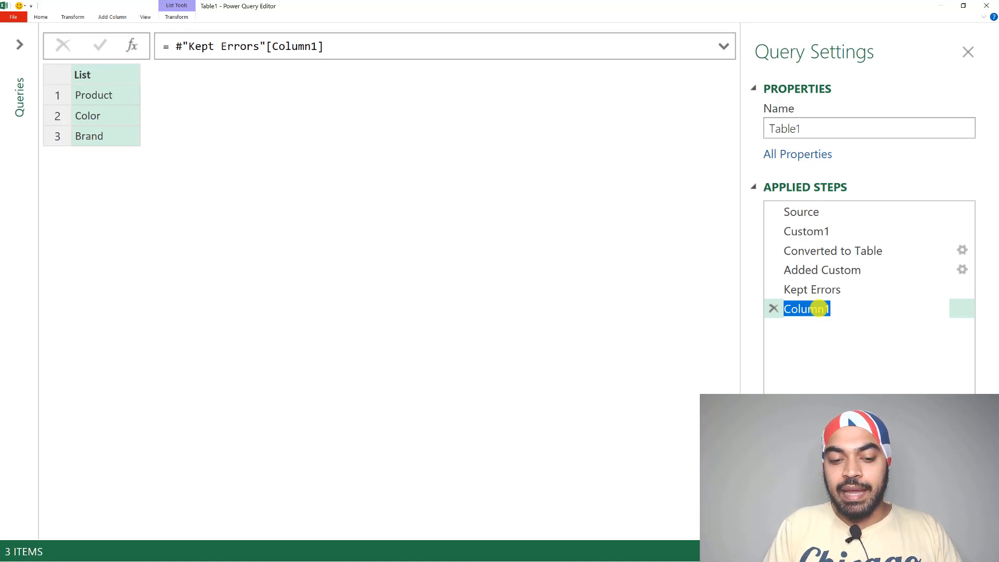
key(End)
key(BackSpace)
text(Names)
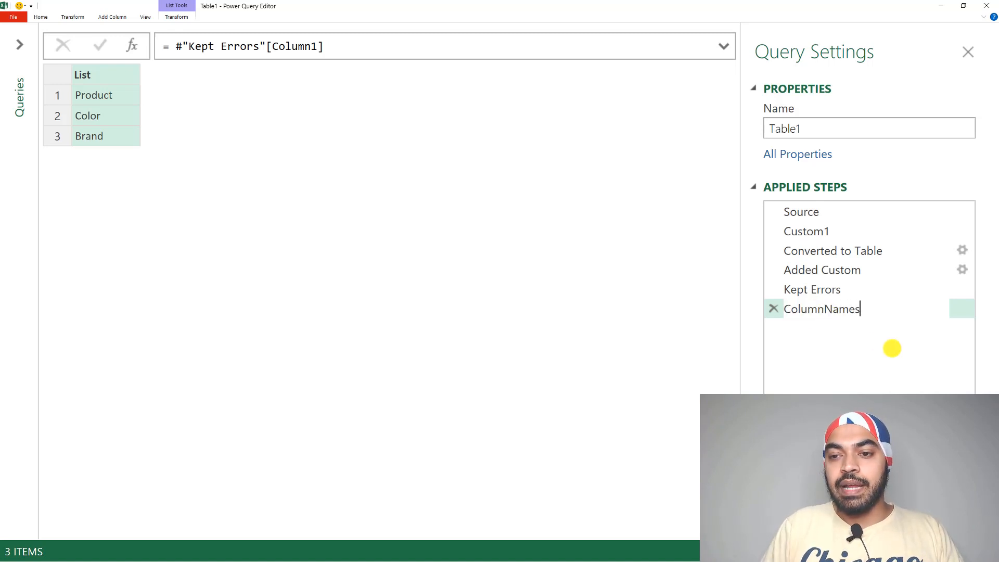
key(Return)
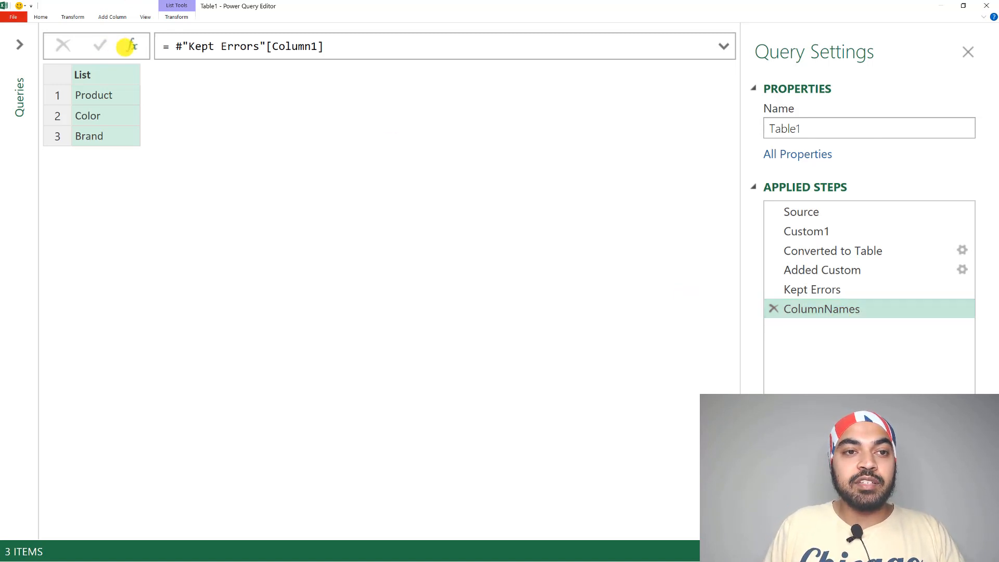
- Add a new custom query step after ColumnNames with the formula = Source
click(125, 46)
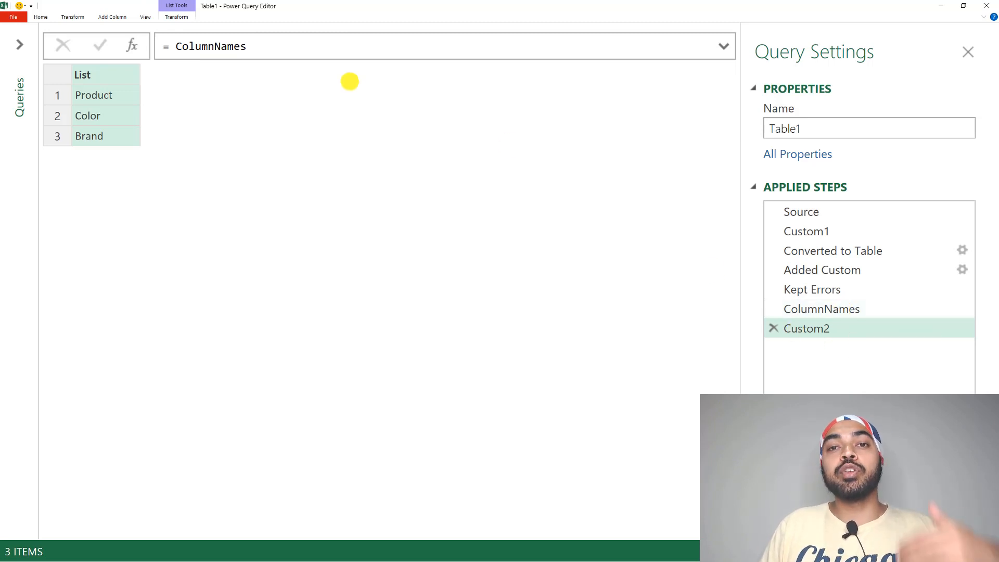
double_click(229, 48)
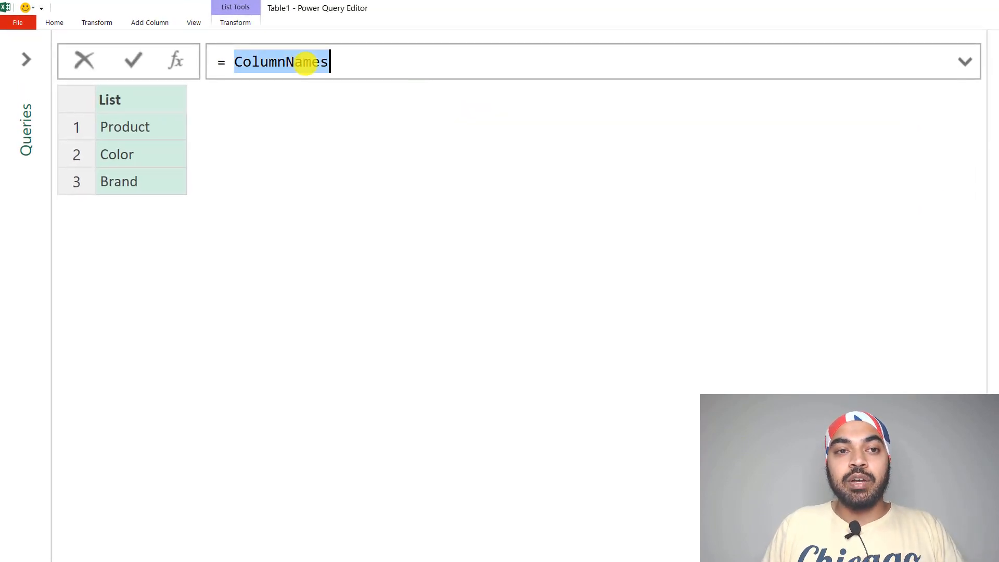
text(Source)
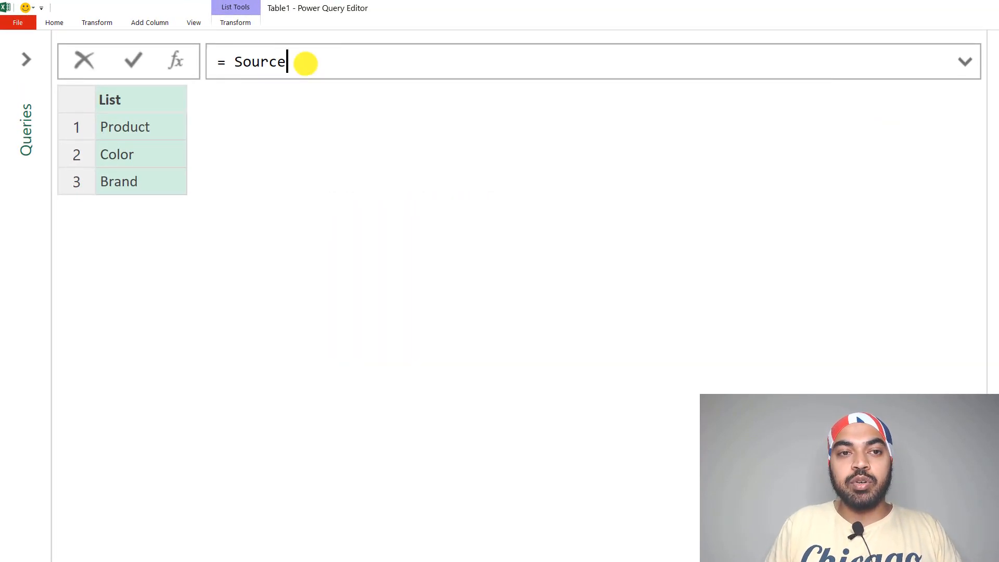
key(Return)
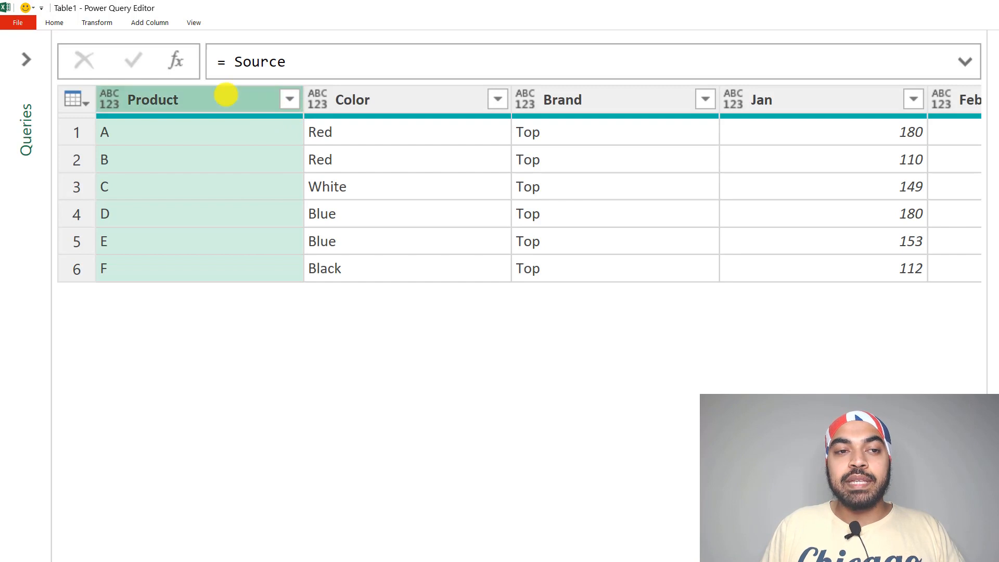
- Unpivot all columns other than Product, Color and Brand, and review the resulting columns
ctrl+click(408, 96)
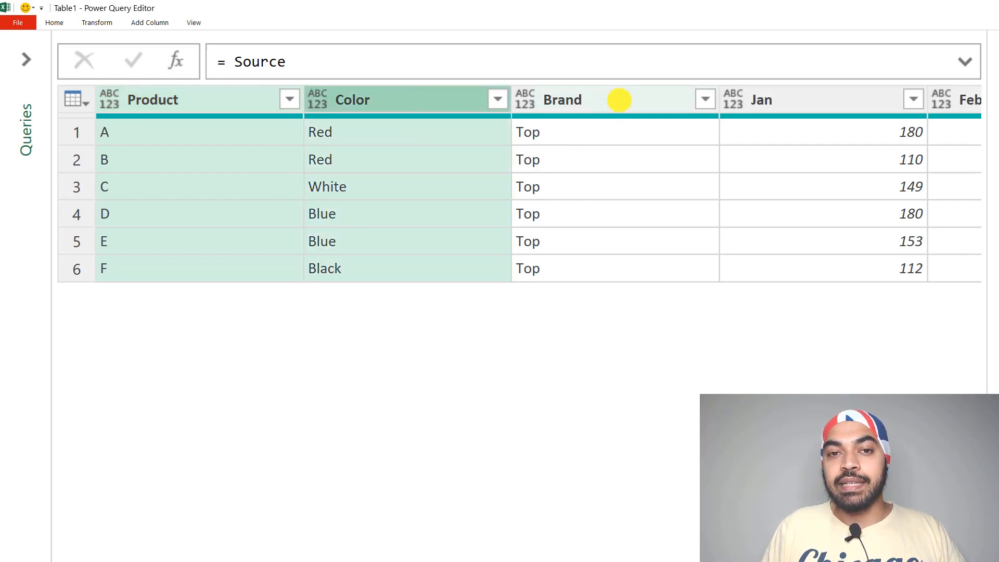
ctrl+click(618, 99)
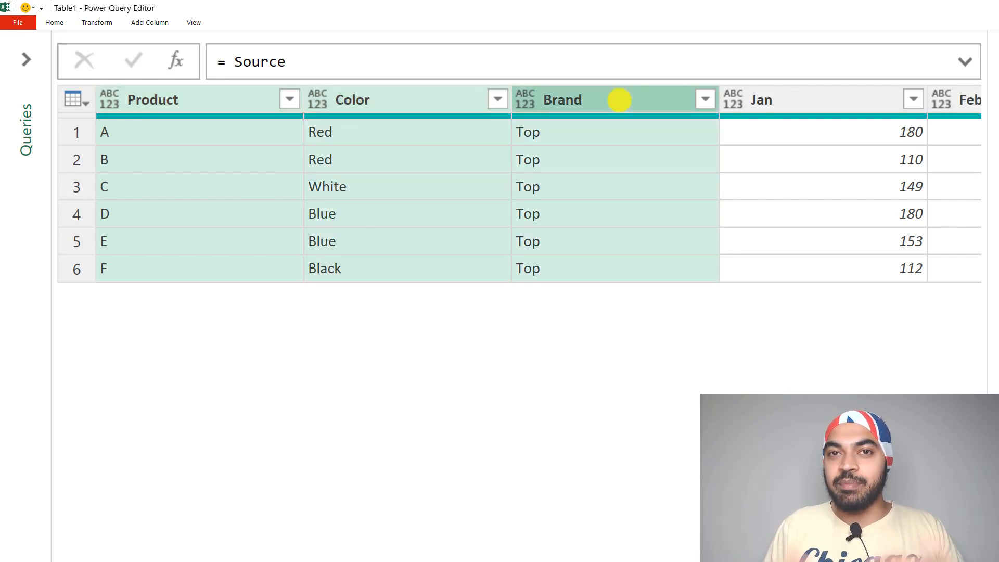
right_click(618, 102)
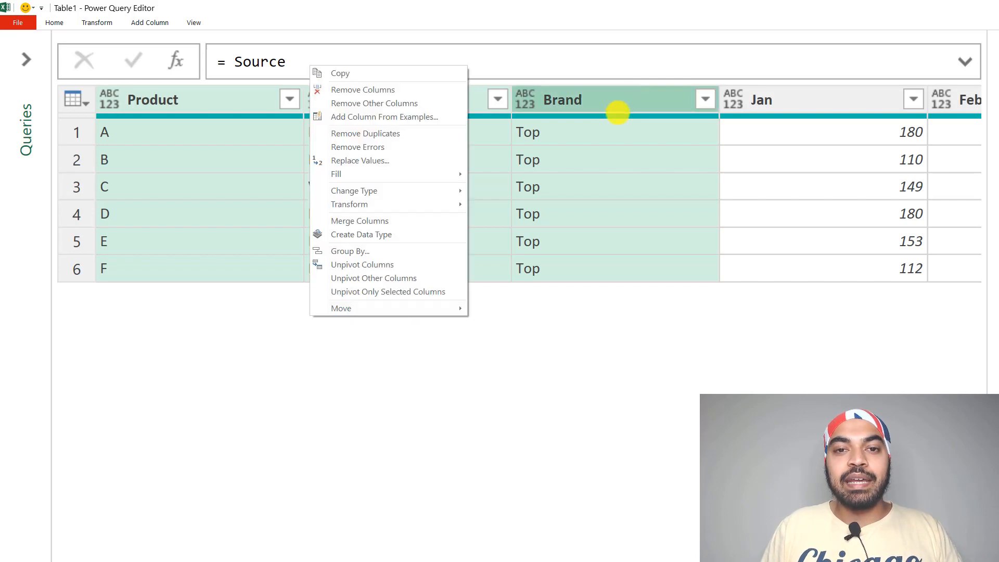
click(395, 277)
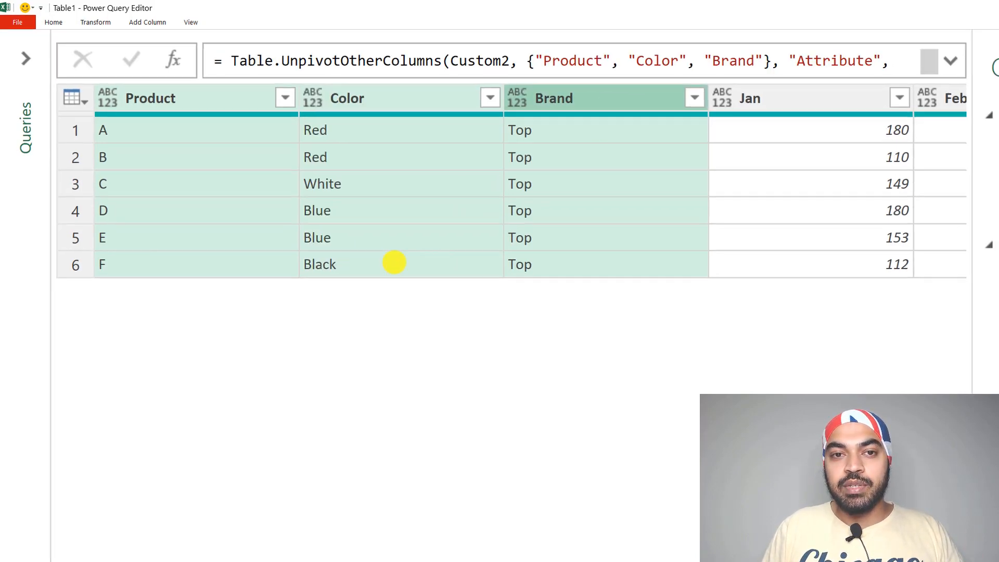
click(112, 73)
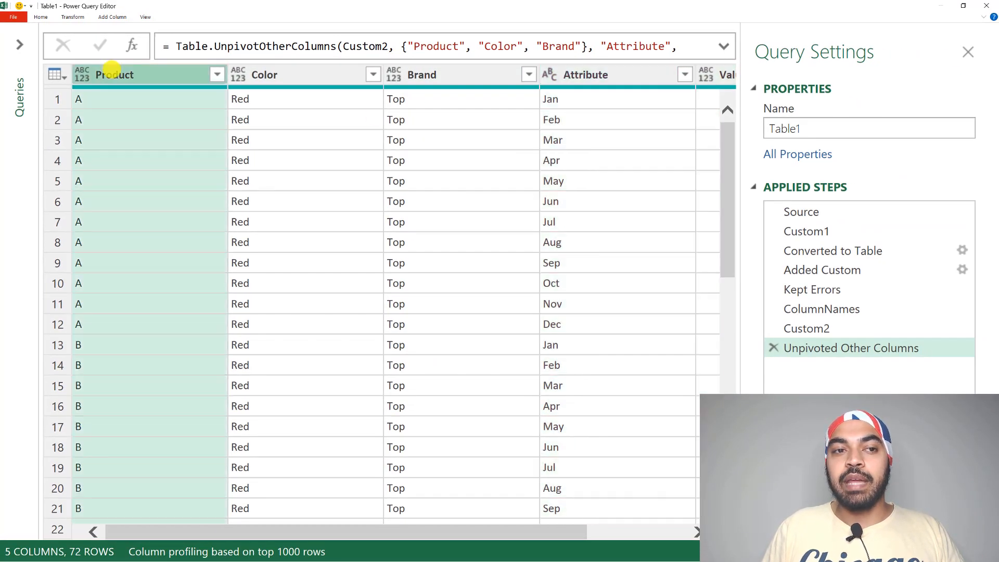
click(289, 74)
click(432, 71)
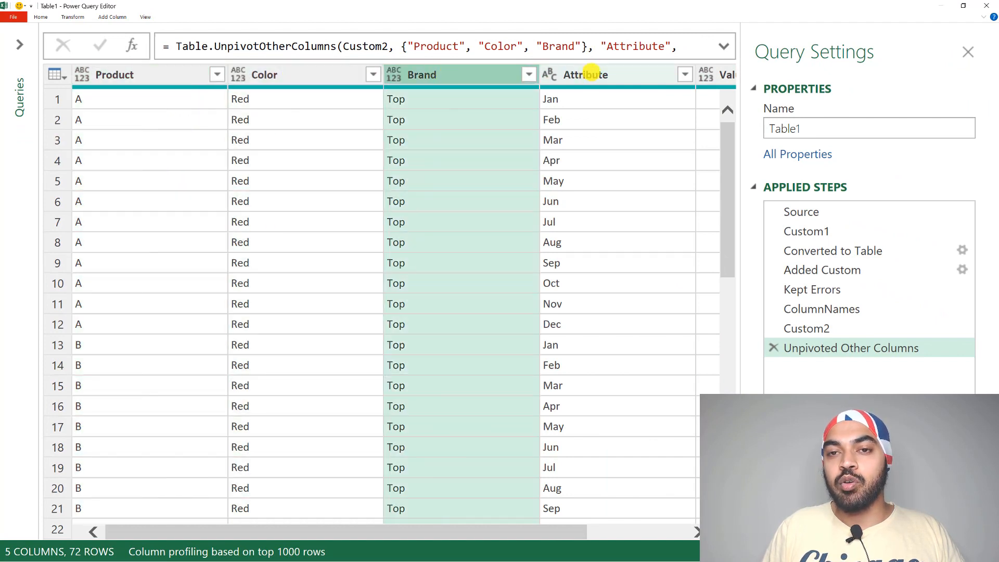
- Replace the "Attribute" column name in the unpivot formula with "MOnth"
double_click(625, 46)
text(MOnth)
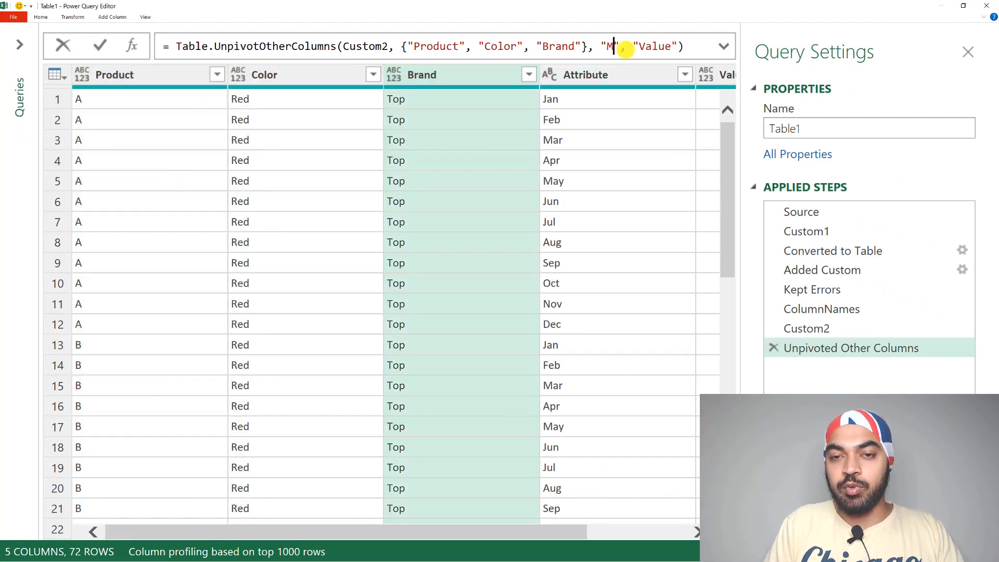
key(Return)
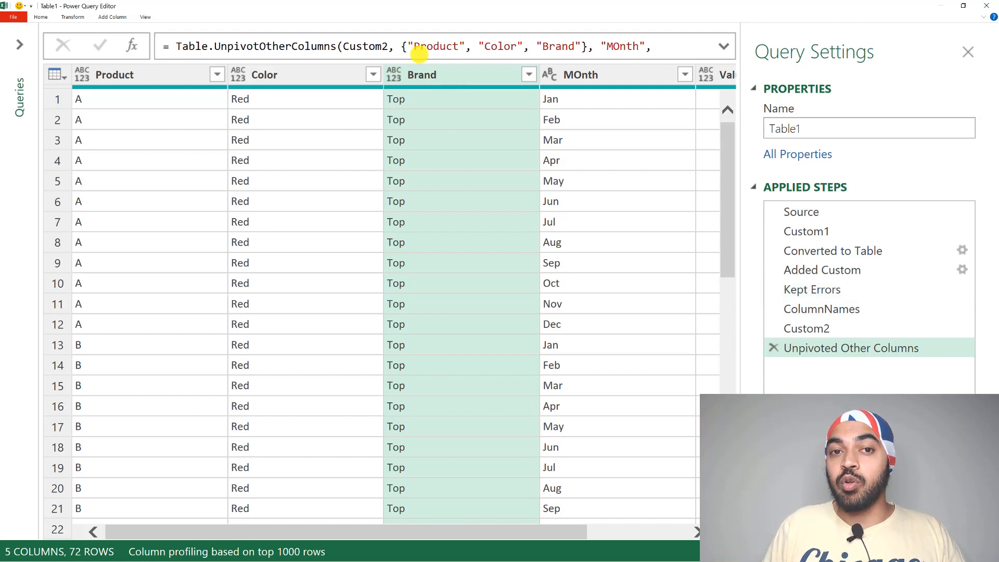
- Replace the hard-coded {"Product", "Color", "Brand"} list in the unpivot formula with ColumnNames
drag(404, 49, 590, 47)
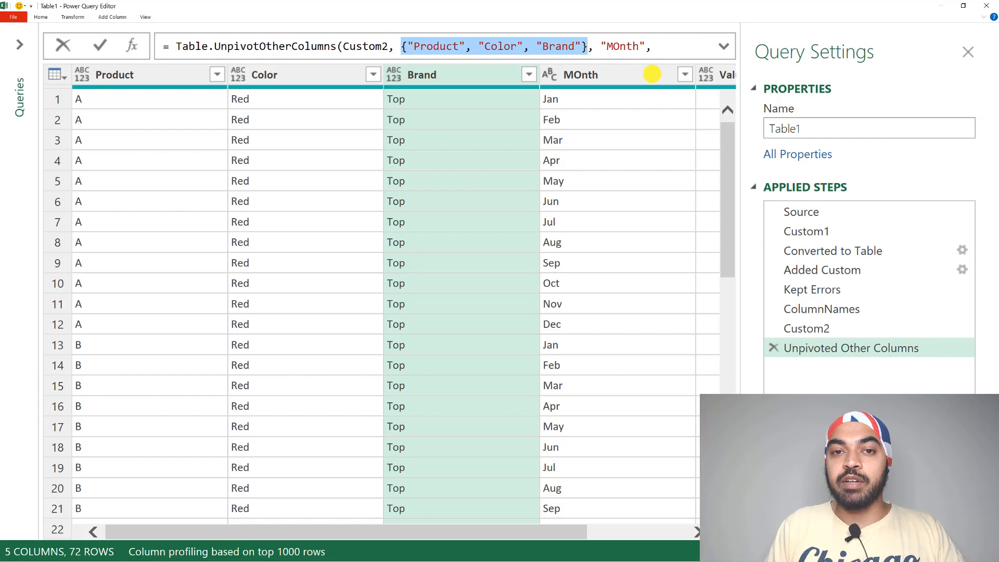
key(Delete)
text(ColumnNames)
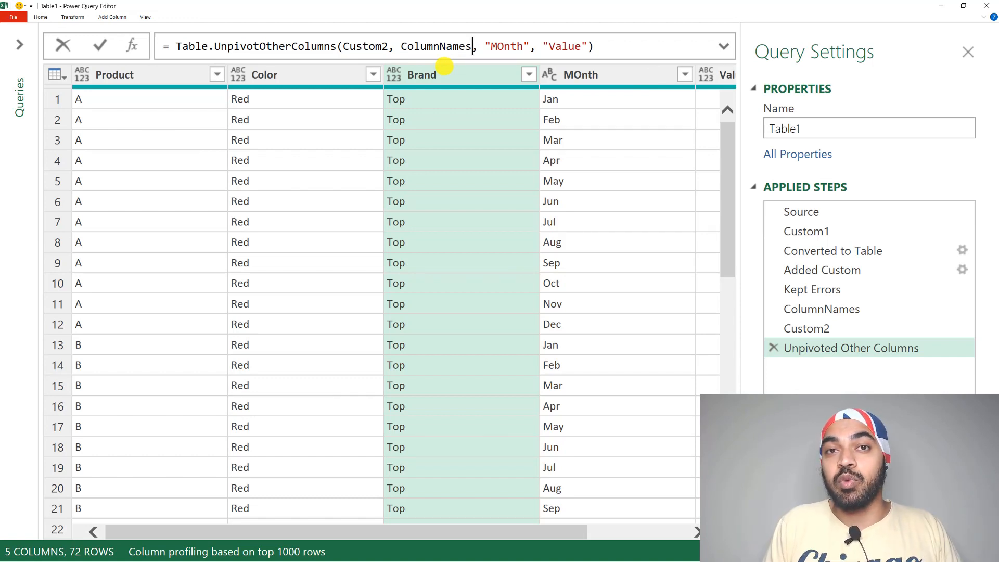
- Correct the spelling of "MOnth" to "Month" in the unpivot formula and apply the edited formula
key(Right)
key(Right)
key(Right)
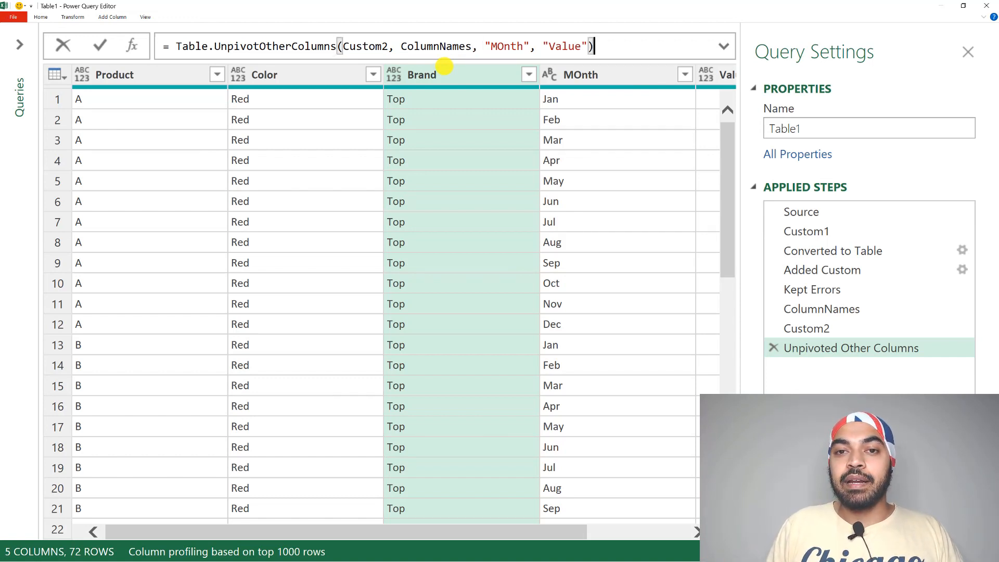
key(Left)
key(BackSpace)
text(o)
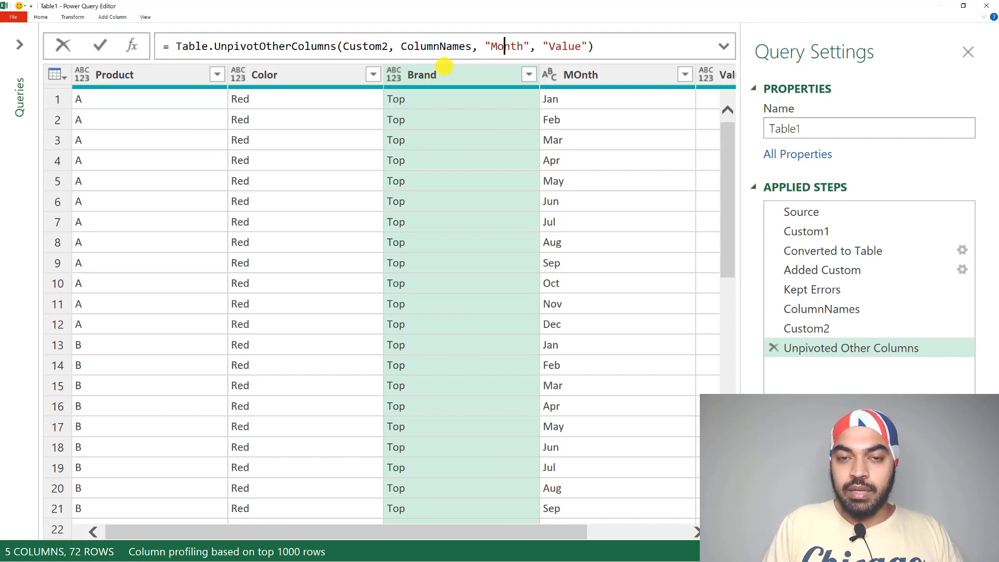
key(End)
key(Return)
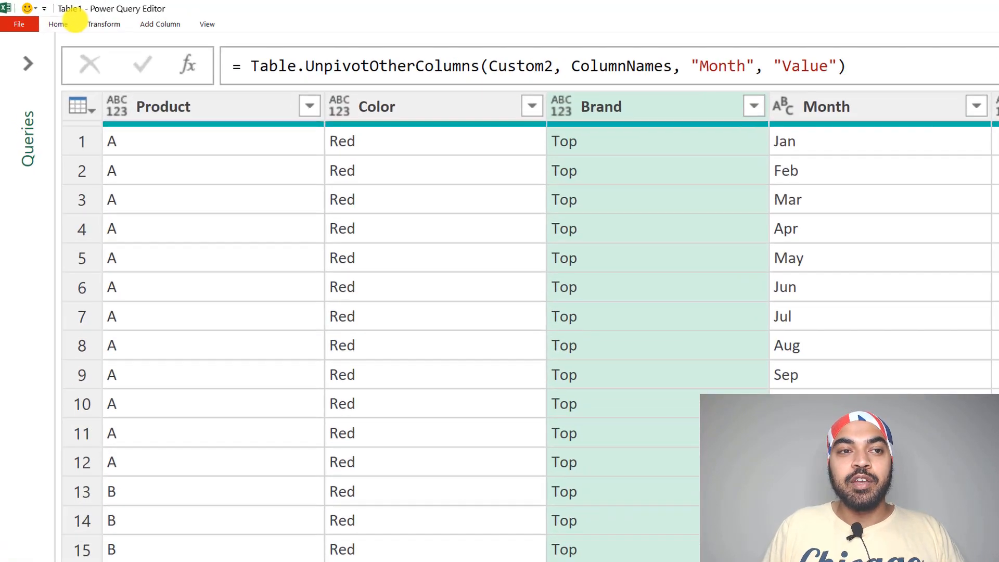
- Close the query editor, load the result to the worksheet and check the Brand column in the output table
click(41, 16)
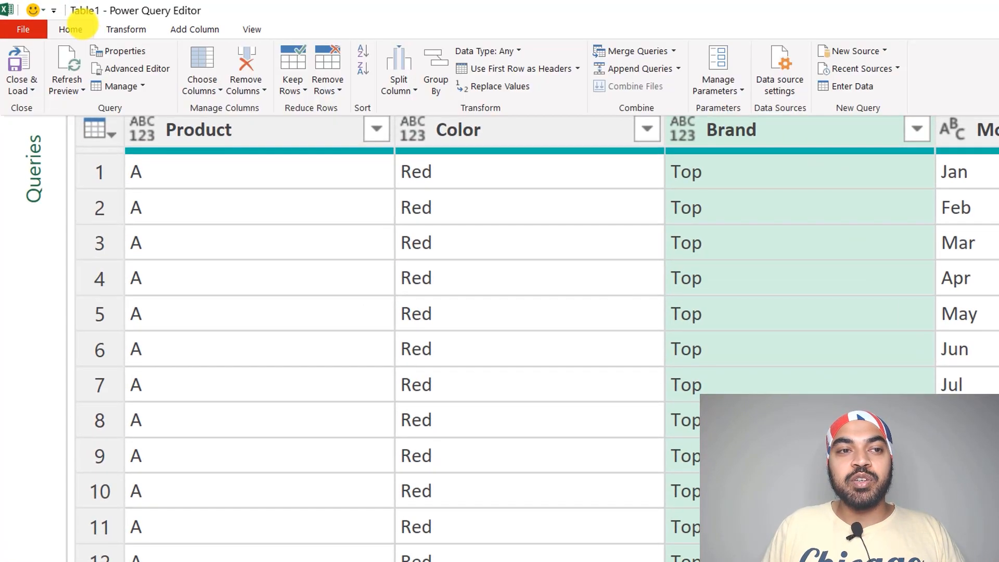
click(15, 61)
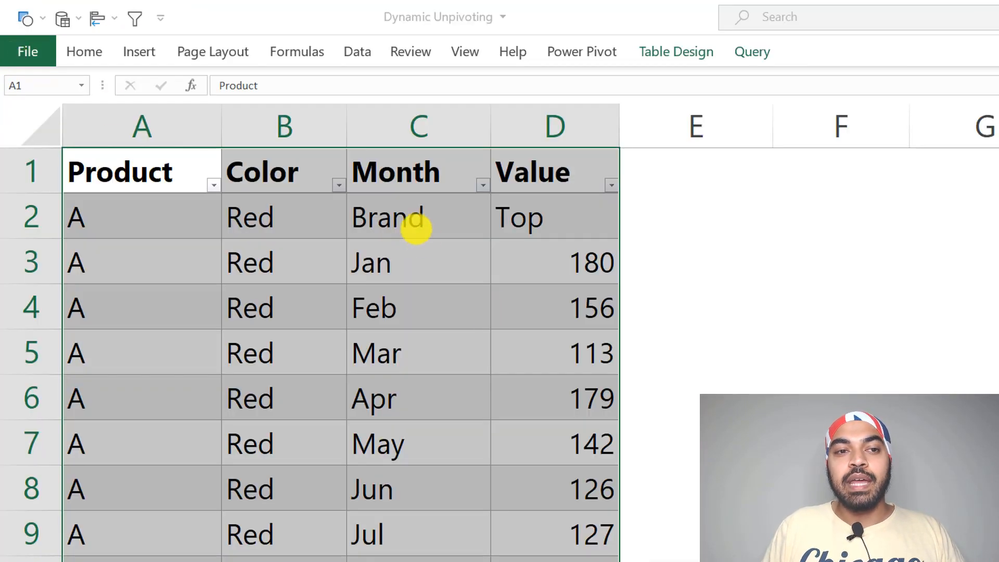
click(388, 217)
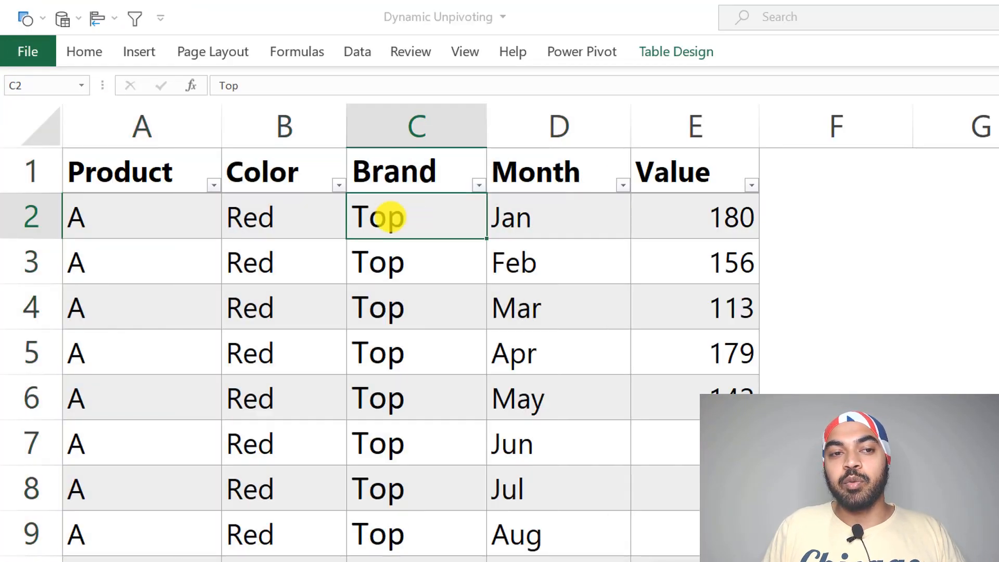
drag(397, 171, 403, 260)
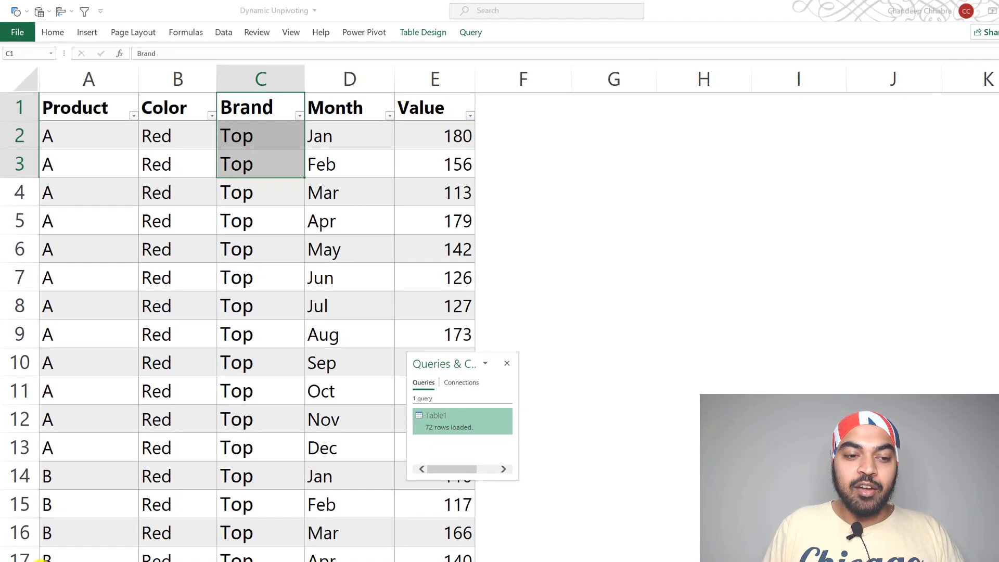
- Insert a new column before Brand in the source table on Sheet1
click(82, 535)
click(85, 541)
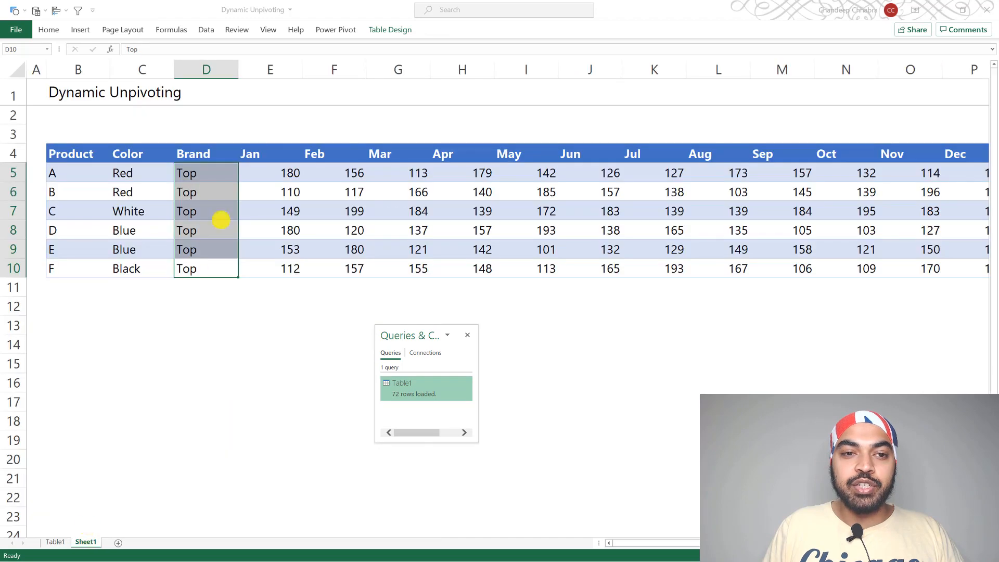
text(ic)
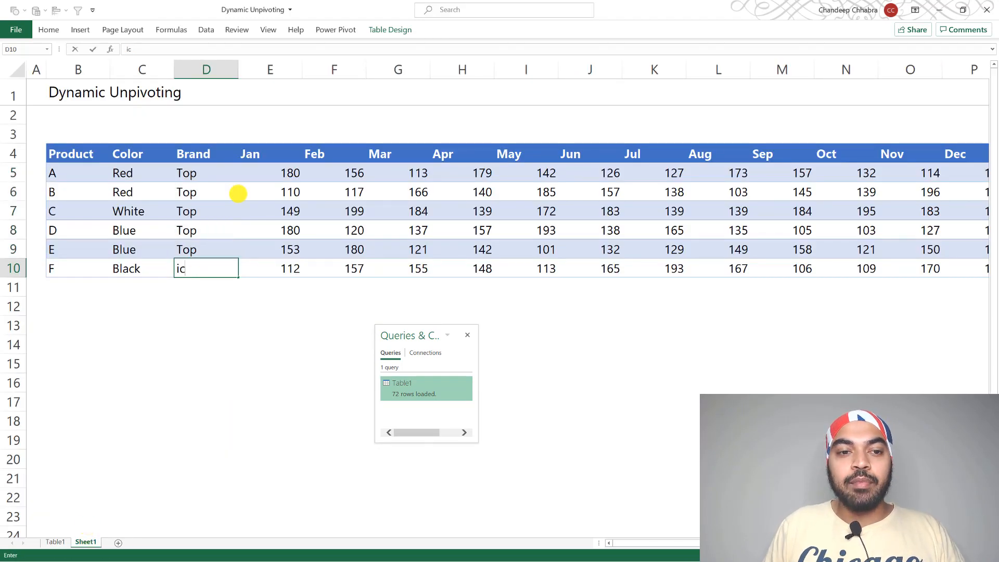
key(Escape)
key(alt+i)
key(c)
- Name the header of the inserted source table column Category
key(ctrl+Up)
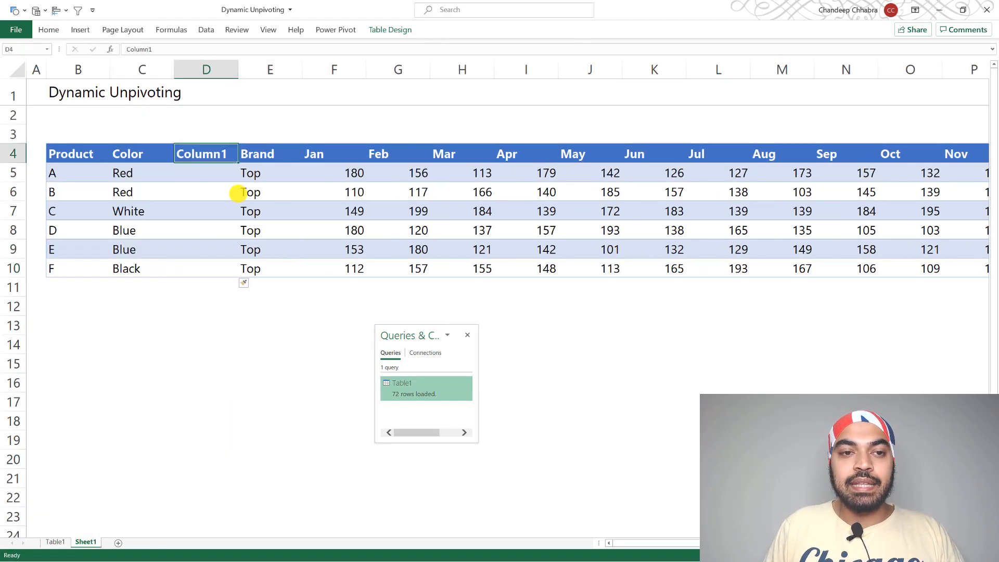
text(Cateo)
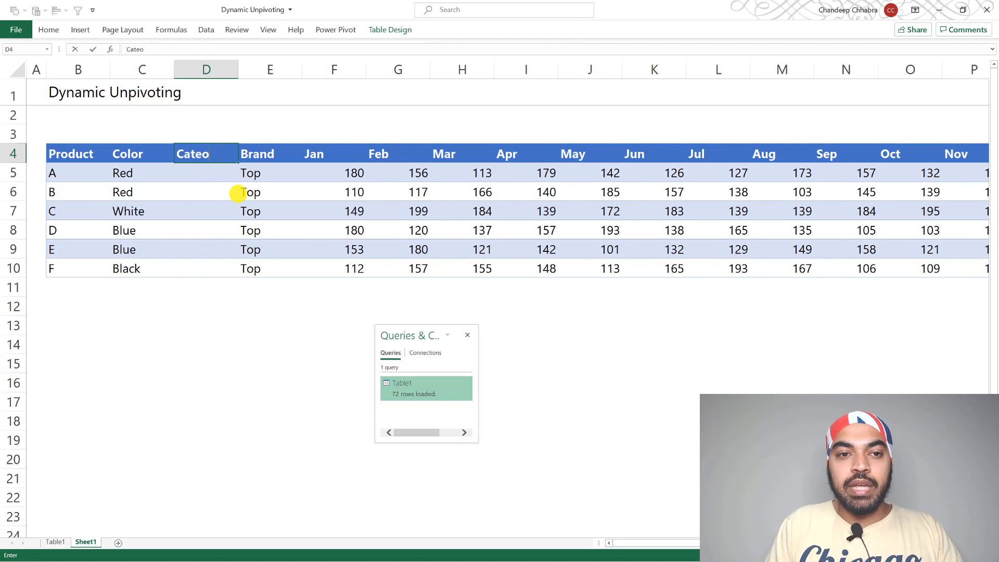
text(gryry)
key(Return)
- Fill the Category cells for products A, B and C with High
key(shift+Down)
key(shift+Down)
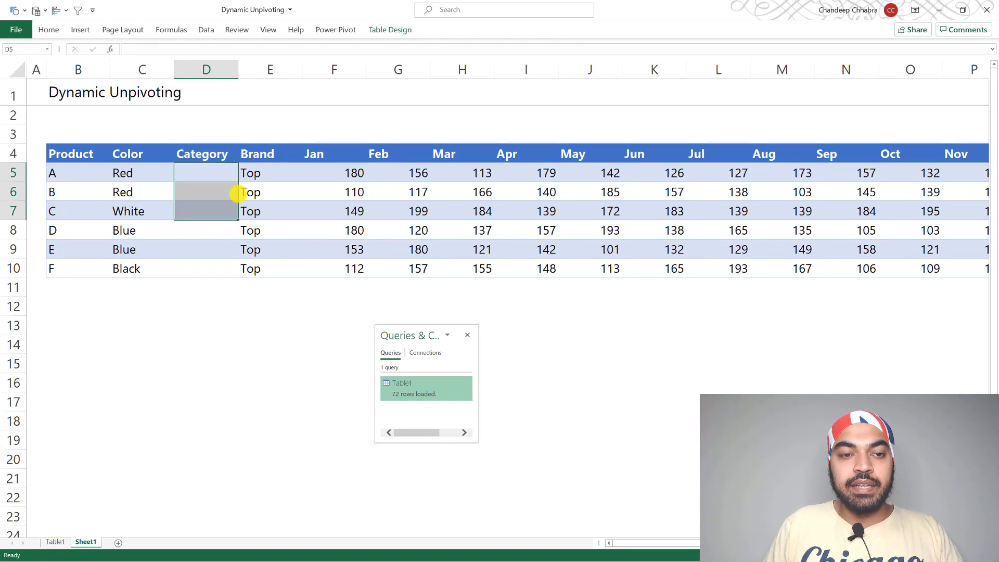
text(Hi)
key(ctrl+Return)
- Fill the Category cells for products D, E and F with Low and review the Product to Brand headers
key(Down)
key(Down)
key(Down)
key(shift+Down)
key(shift+Down)
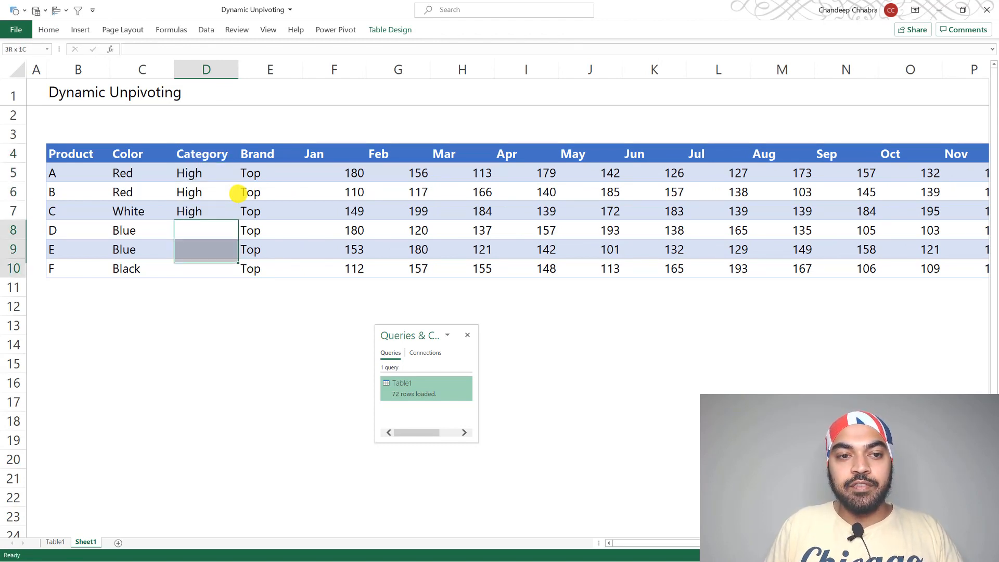
text(Low)
key(ctrl+Return)
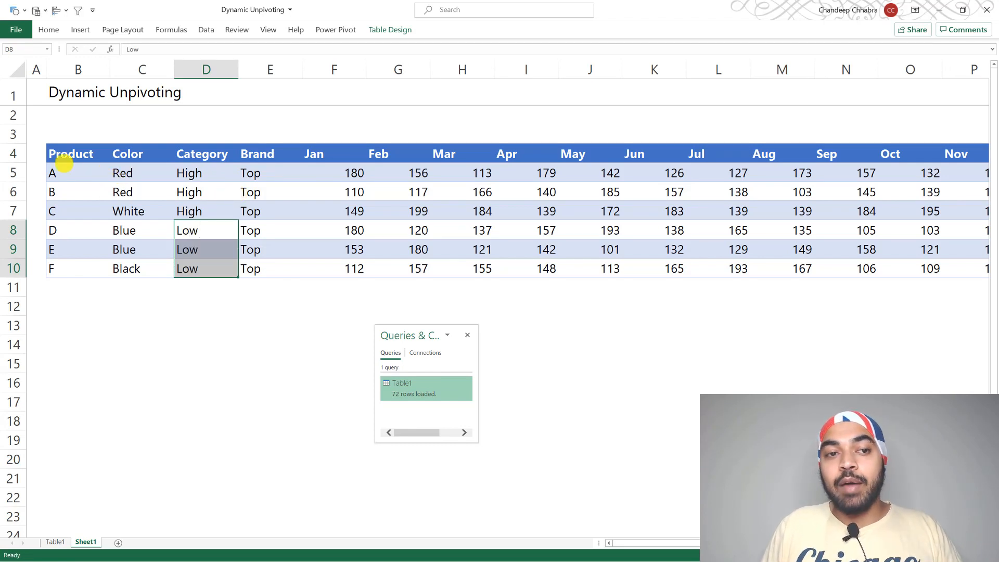
drag(68, 154, 259, 155)
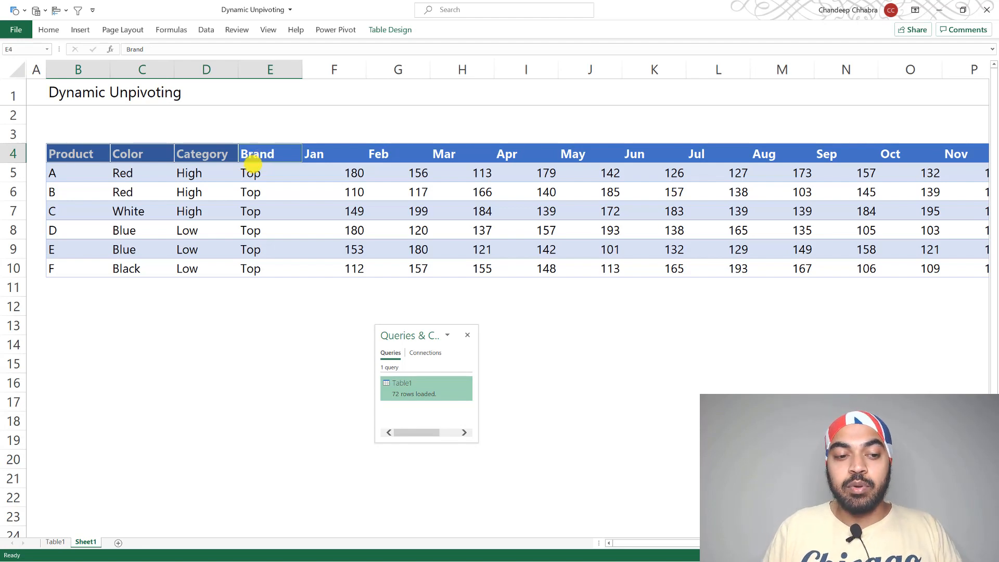
click(249, 211)
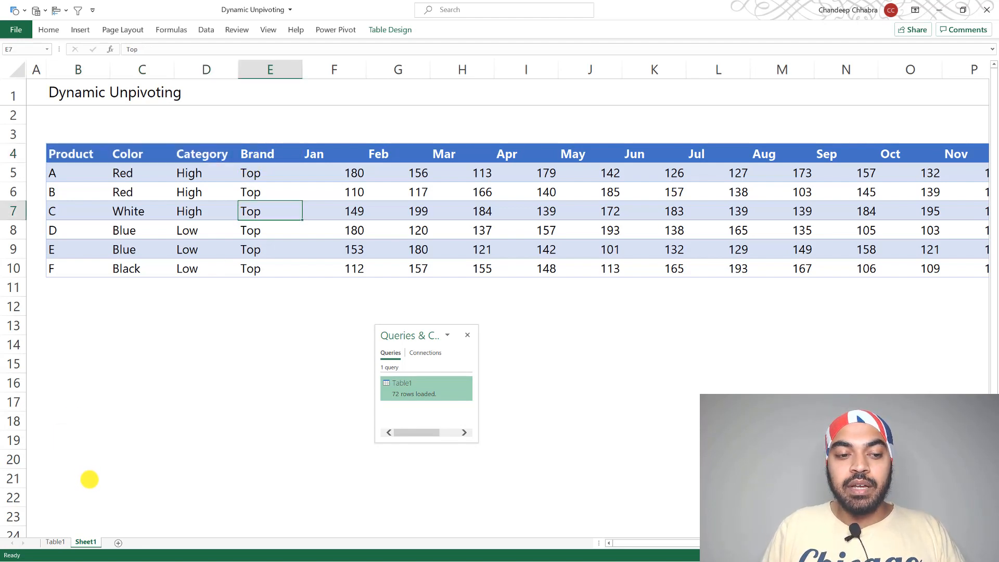
- Refresh the unpivoted output table on the Table1 sheet and check its Category column
click(56, 542)
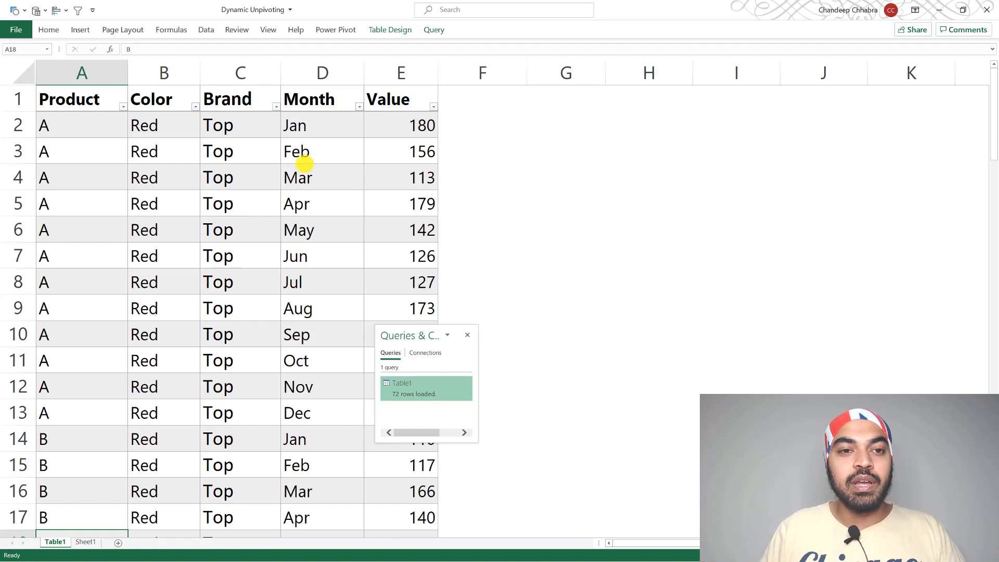
right_click(271, 159)
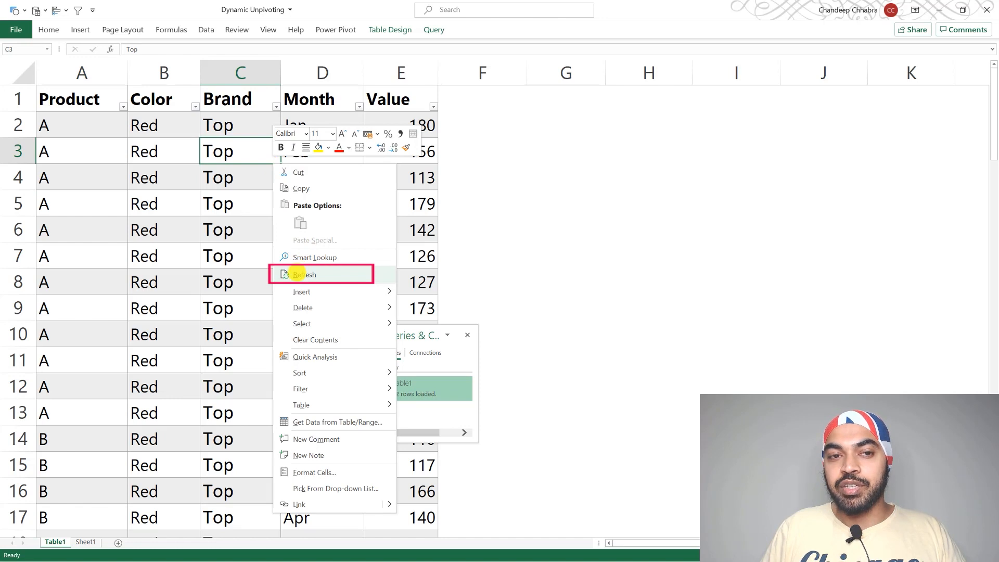
click(301, 273)
click(237, 96)
drag(244, 119, 256, 276)
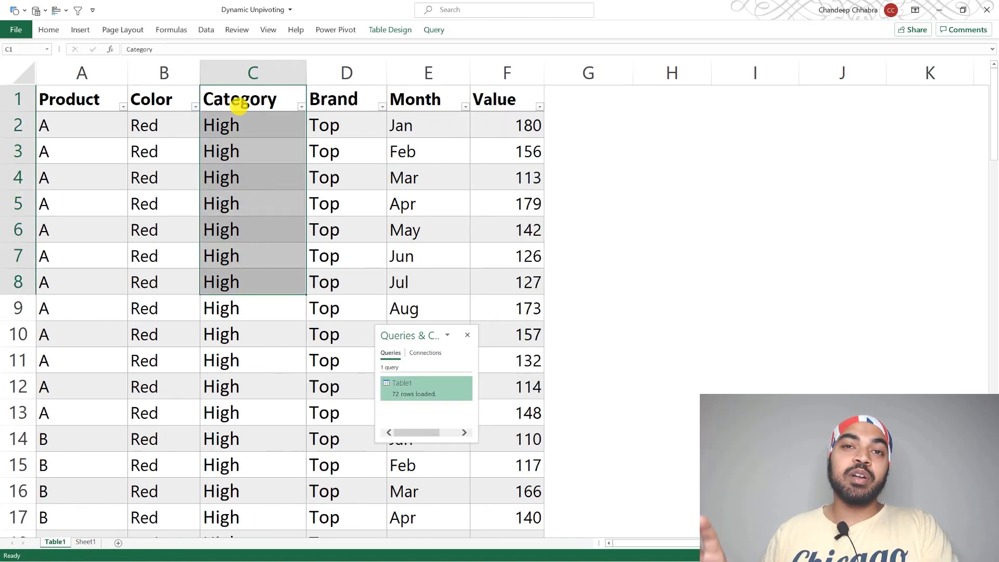